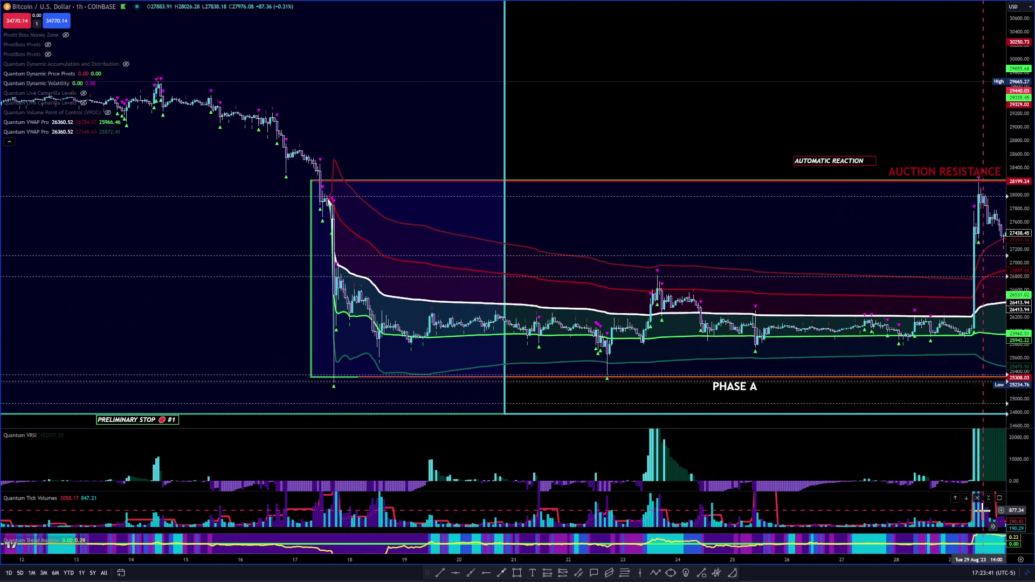
{"action": "mouse_move", "coordinate": [970, 581]}
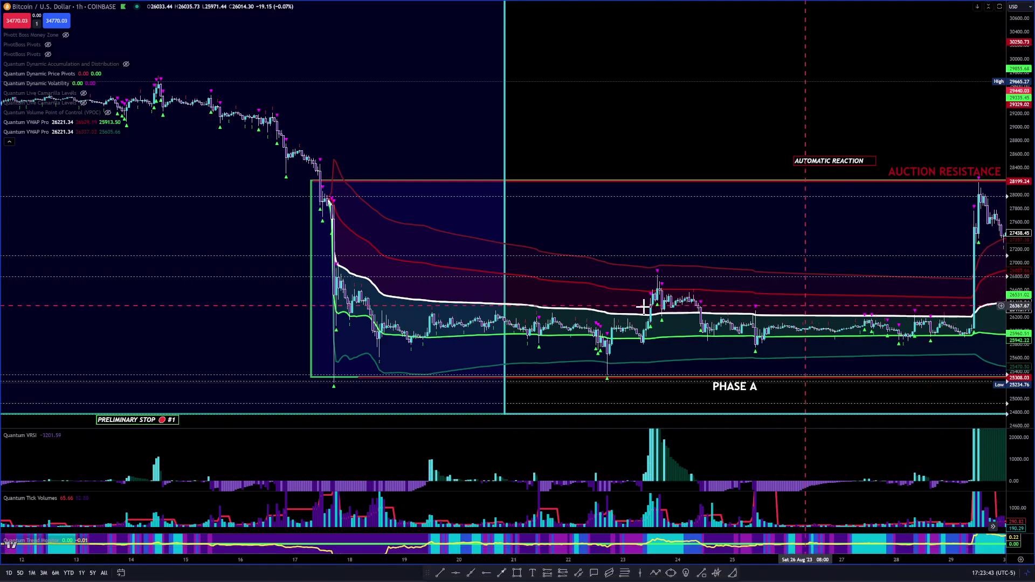
{"action": "left_click_drag", "start_coordinate": [655, 162], "coordinate": [615, 113]}
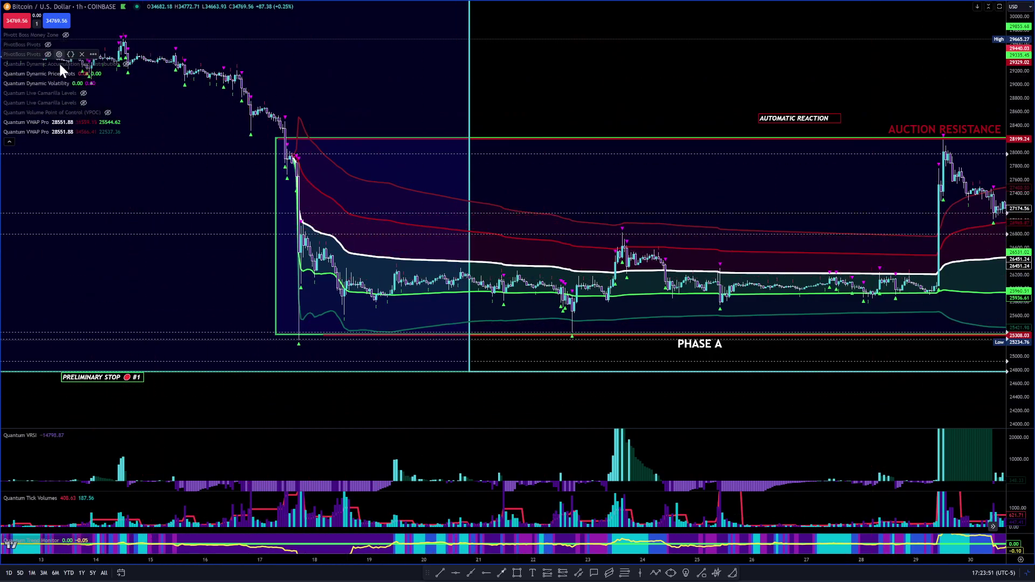
{"action": "left_click", "coordinate": [84, 93]}
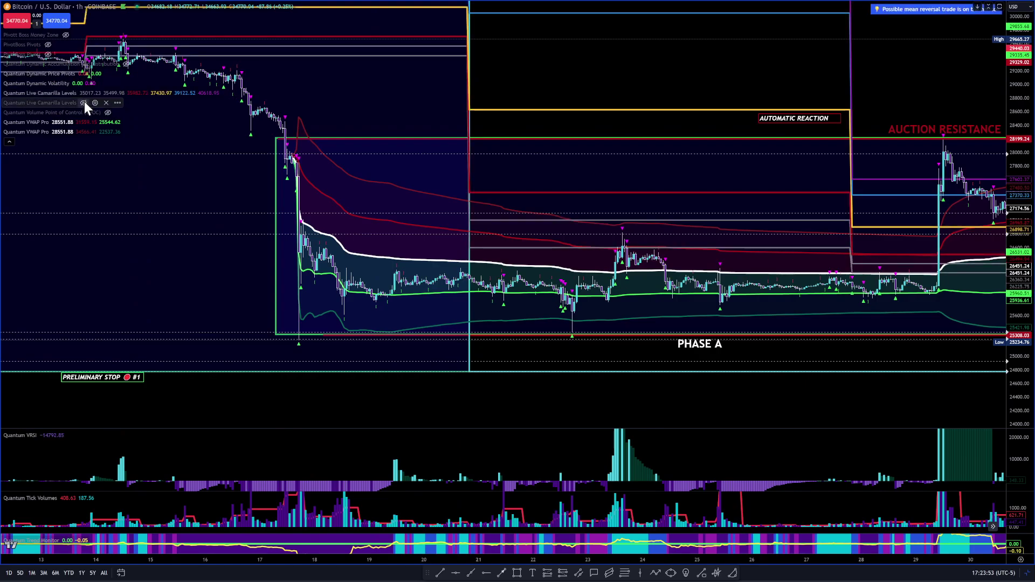
{"action": "left_click", "coordinate": [84, 101]}
{"action": "left_click", "coordinate": [84, 101]}
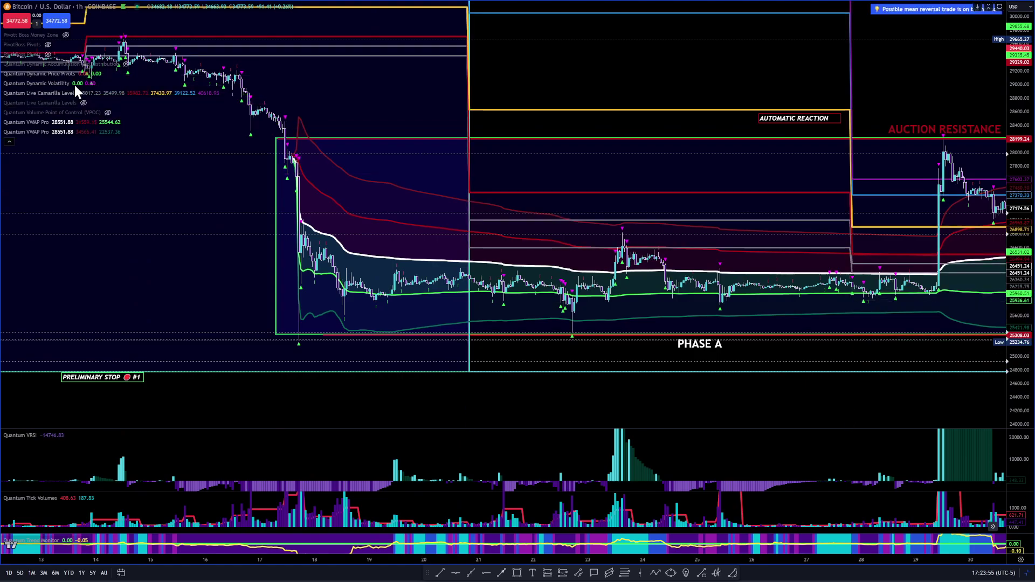
{"action": "left_click", "coordinate": [82, 93]}
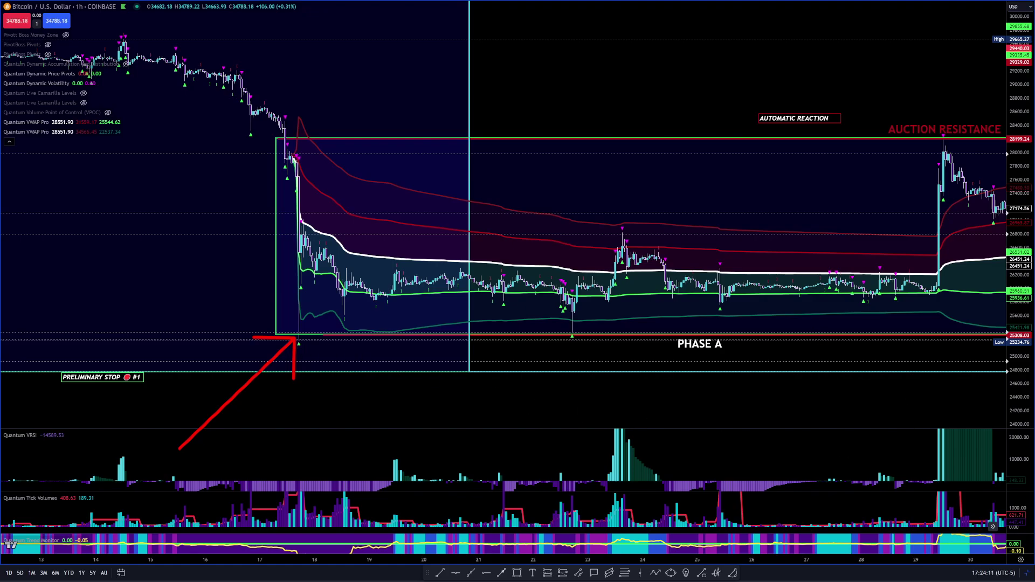
Step: Zoom in on the 17 August sell-off and point a red arrow at its wick low
{"action": "left_click_drag", "start_coordinate": [608, 354], "coordinate": [913, 384]}
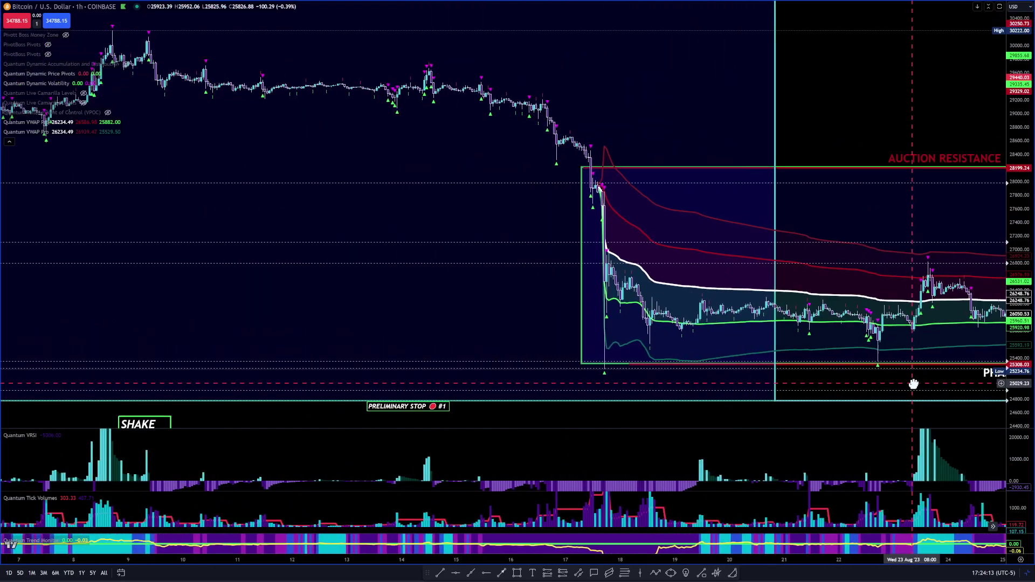
{"action": "scroll", "coordinate": [684, 354], "scroll_direction": "up", "scroll_amount": 5}
{"action": "left_click_drag", "start_coordinate": [379, 143], "coordinate": [899, 148]}
{"action": "scroll", "coordinate": [736, 268], "scroll_direction": "up", "scroll_amount": 5}
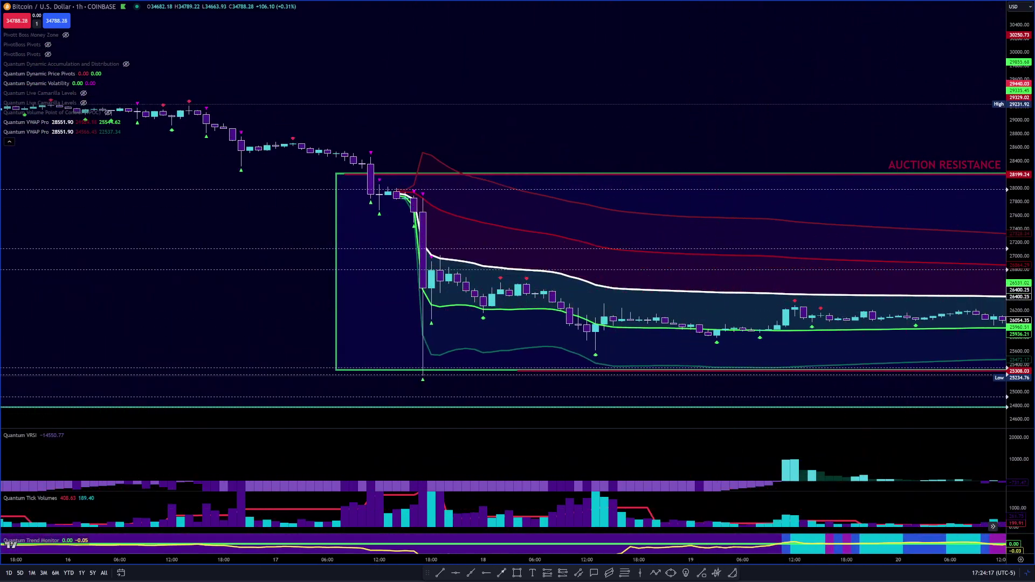
{"action": "mouse_move", "coordinate": [291, 457]}
{"action": "left_mouse_down"}
{"action": "mouse_move", "coordinate": [380, 390]}
{"action": "mouse_move", "coordinate": [422, 379]}
{"action": "mouse_move", "coordinate": [419, 233]}
{"action": "mouse_move", "coordinate": [225, 130]}
{"action": "mouse_move", "coordinate": [341, 170]}
{"action": "mouse_move", "coordinate": [432, 244]}
{"action": "mouse_move", "coordinate": [142, 123]}
{"action": "mouse_move", "coordinate": [405, 258]}
{"action": "mouse_move", "coordinate": [426, 305]}
{"action": "mouse_move", "coordinate": [423, 390]}
{"action": "left_mouse_up"}
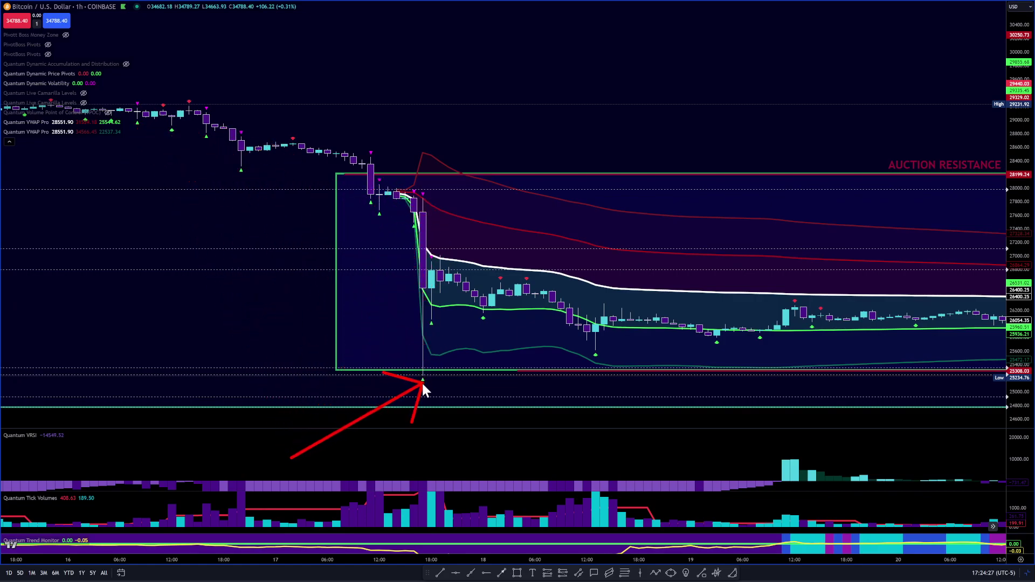
{"action": "mouse_move", "coordinate": [430, 333]}
{"action": "left_mouse_down"}
{"action": "mouse_move", "coordinate": [423, 290]}
{"action": "mouse_move", "coordinate": [423, 378]}
{"action": "left_mouse_up"}
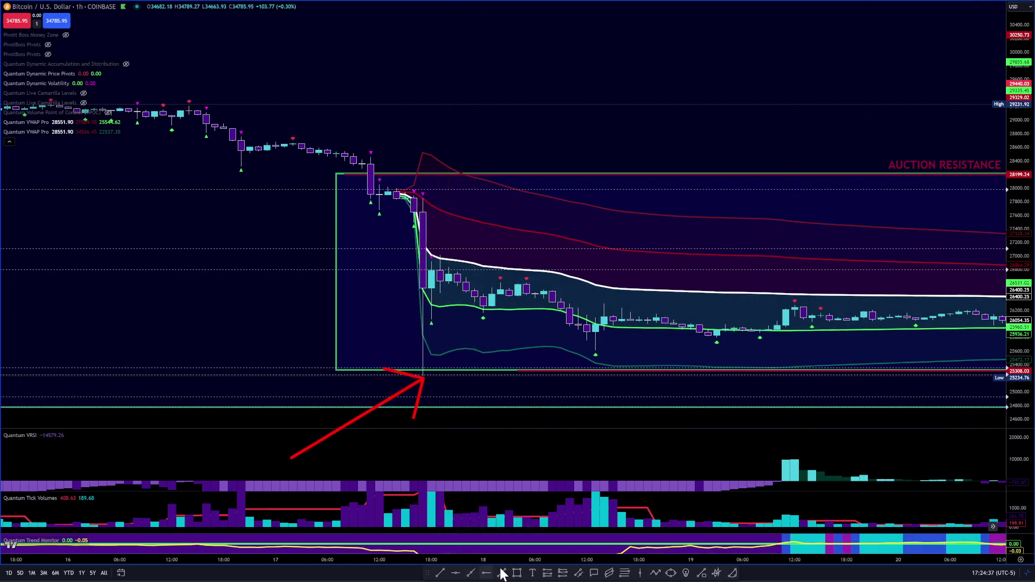
Step: Place a text label just below the 17 August wick low using the saved PRELIMINARY STOP #1 template
{"action": "left_click", "coordinate": [532, 573]}
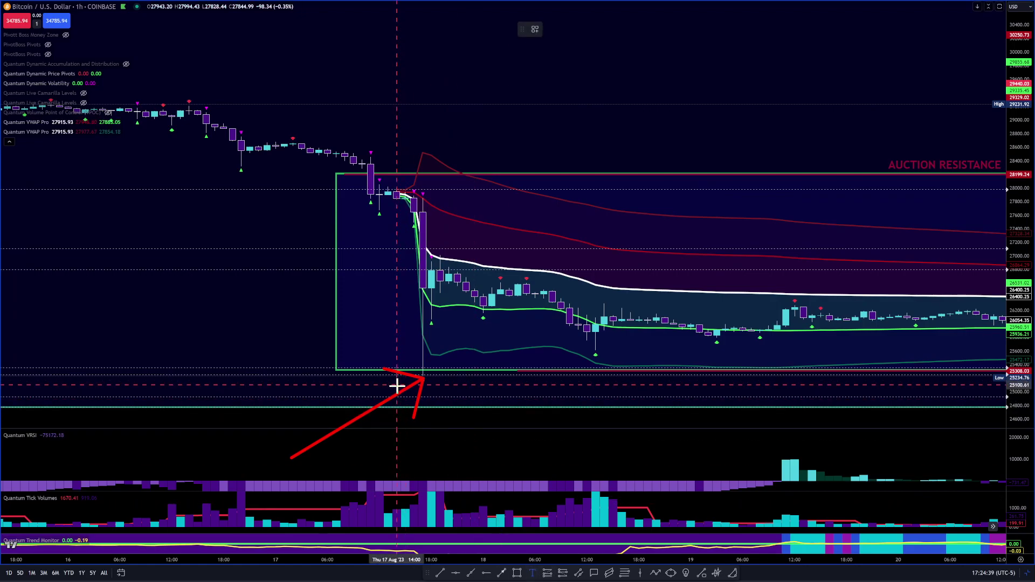
{"action": "left_click", "coordinate": [400, 382]}
{"action": "left_click", "coordinate": [485, 395]}
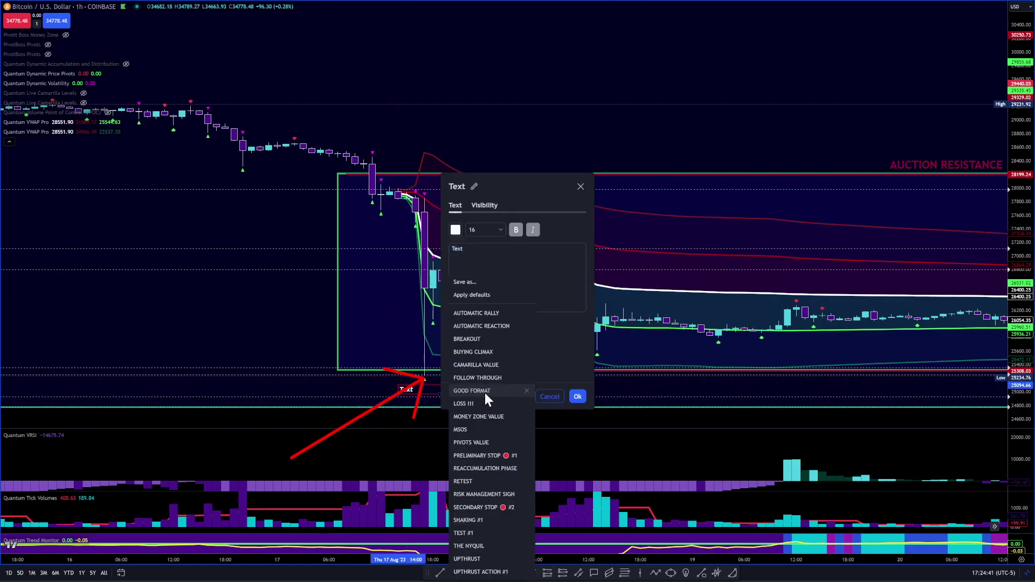
{"action": "left_click", "coordinate": [481, 454]}
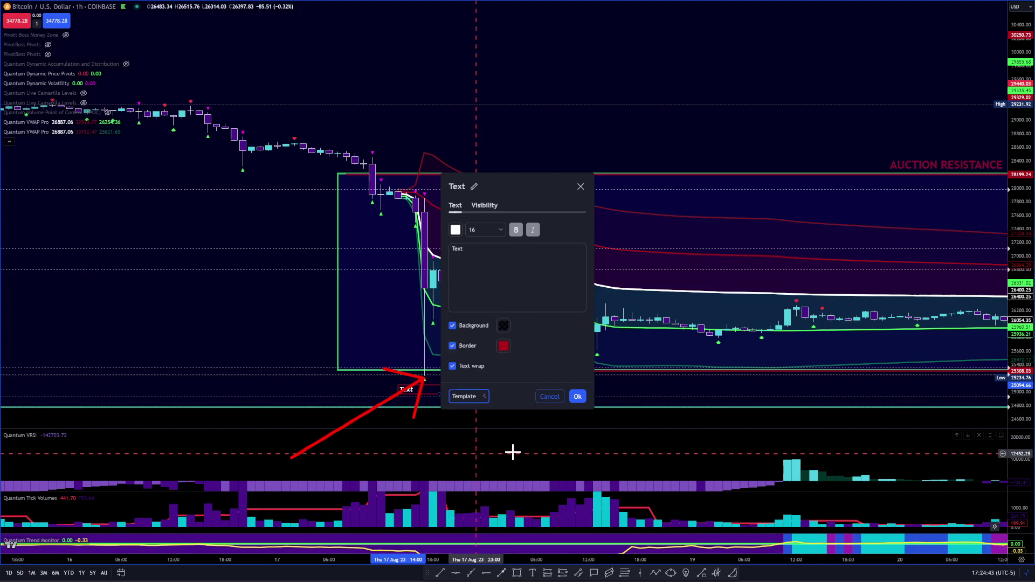
{"action": "left_click", "coordinate": [577, 396]}
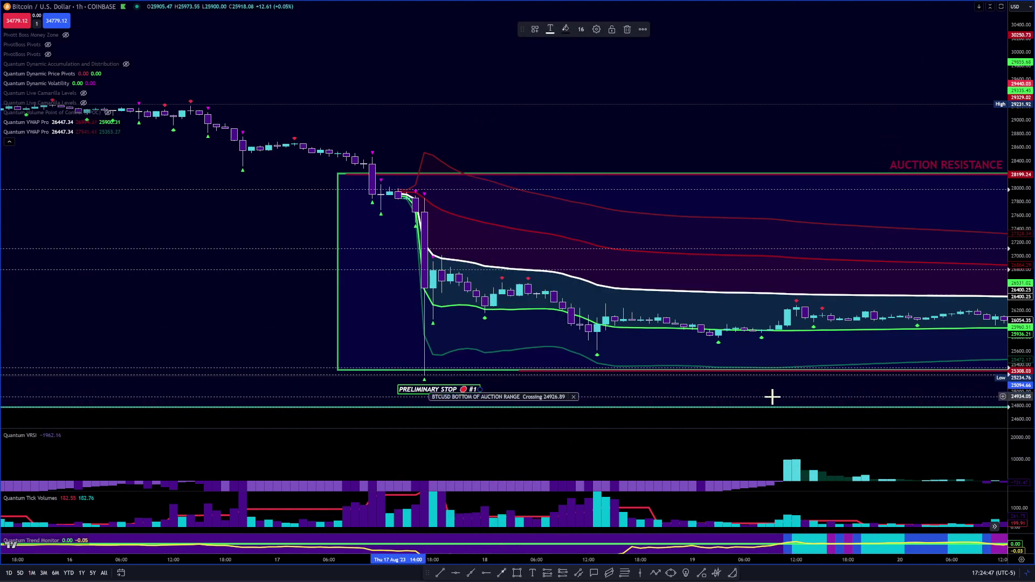
Step: Examine the Phase A range from PRELIMINARY STOP #1 through the AUTOMATIC REACTION high to SECONDARY STOP #2
{"action": "scroll", "coordinate": [772, 397], "scroll_direction": "up", "scroll_amount": 1}
{"action": "scroll", "coordinate": [771, 398], "scroll_direction": "down", "scroll_amount": 4}
{"action": "left_click_drag", "start_coordinate": [737, 133], "coordinate": [326, 106]}
{"action": "scroll", "coordinate": [326, 106], "scroll_direction": "down", "scroll_amount": 1}
{"action": "scroll", "coordinate": [779, 76], "scroll_direction": "down", "scroll_amount": 1}
{"action": "left_click_drag", "start_coordinate": [670, 111], "coordinate": [334, 74]}
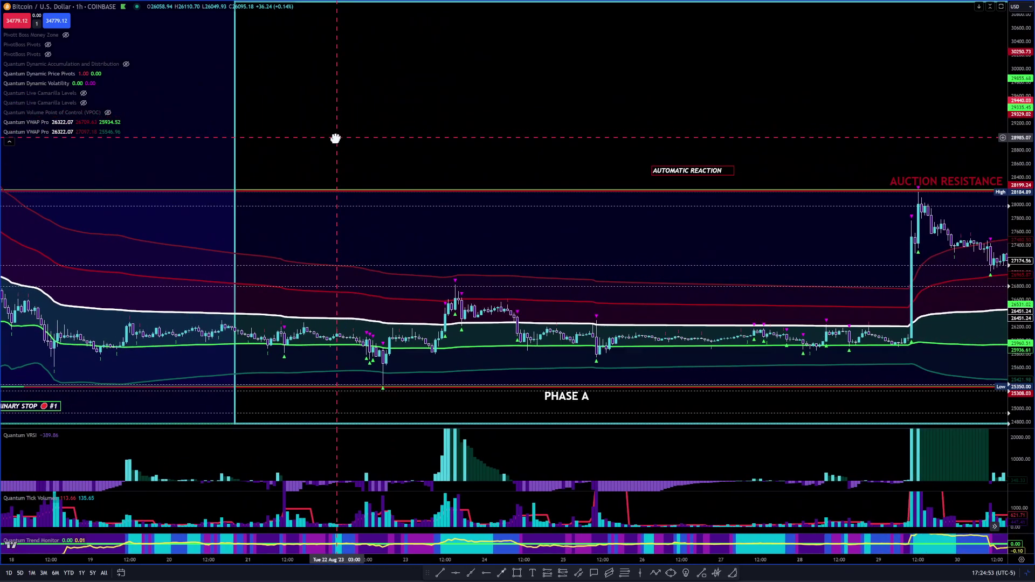
{"action": "scroll", "coordinate": [899, 160], "scroll_direction": "down", "scroll_amount": 2}
{"action": "left_click_drag", "start_coordinate": [909, 131], "coordinate": [529, 109]}
{"action": "left_click", "coordinate": [473, 151]}
{"action": "left_click_drag", "start_coordinate": [476, 158], "coordinate": [586, 157]}
{"action": "left_click_drag", "start_coordinate": [527, 139], "coordinate": [536, 78]}
{"action": "scroll", "coordinate": [540, 305], "scroll_direction": "down", "scroll_amount": 2}
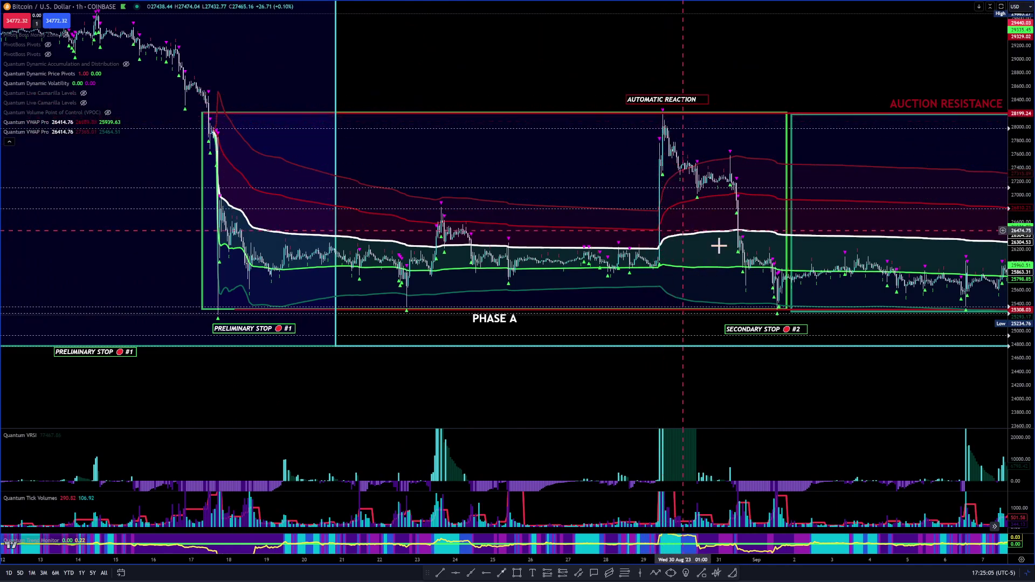
Step: Point a temporary red arrow at the AUTOMATIC REACTION label and the SECONDARY STOP #2 low, and clear it
{"action": "left_click_drag", "start_coordinate": [825, 377], "coordinate": [539, 372]}
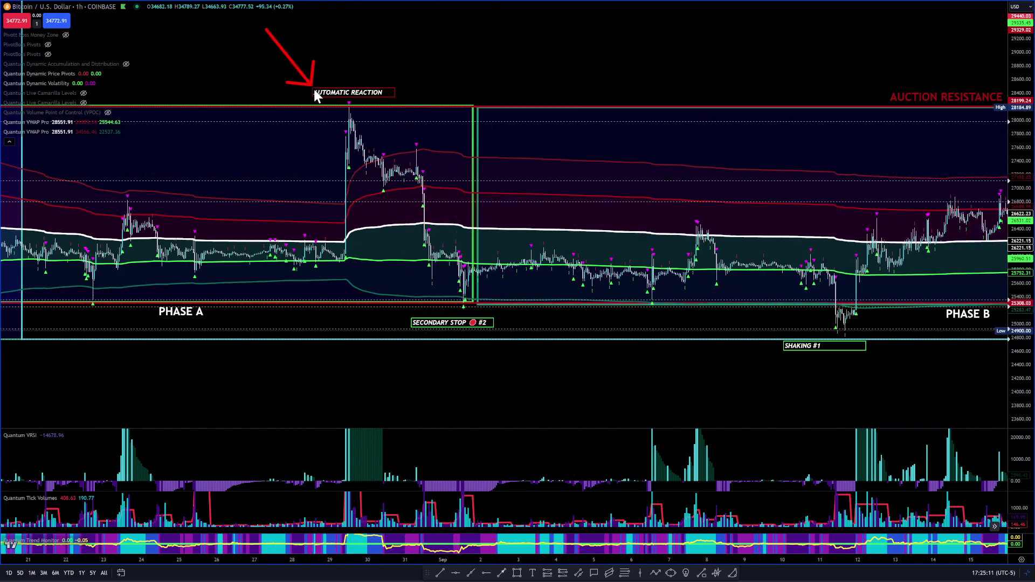
{"action": "mouse_move", "coordinate": [326, 95]}
{"action": "left_mouse_down"}
{"action": "mouse_move", "coordinate": [313, 75]}
{"action": "mouse_move", "coordinate": [329, 93]}
{"action": "mouse_move", "coordinate": [317, 168]}
{"action": "mouse_move", "coordinate": [468, 289]}
{"action": "mouse_move", "coordinate": [453, 301]}
{"action": "mouse_move", "coordinate": [361, 312]}
{"action": "mouse_move", "coordinate": [125, 313]}
{"action": "mouse_move", "coordinate": [118, 297]}
{"action": "mouse_move", "coordinate": [100, 294]}
{"action": "mouse_move", "coordinate": [462, 303]}
{"action": "left_mouse_up"}
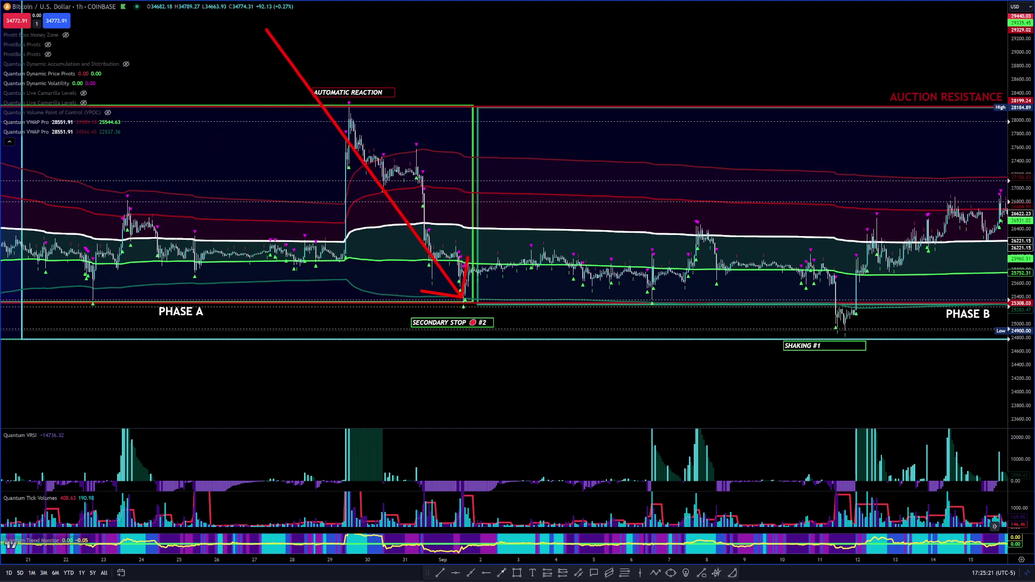
{"action": "key", "text": "Escape"}
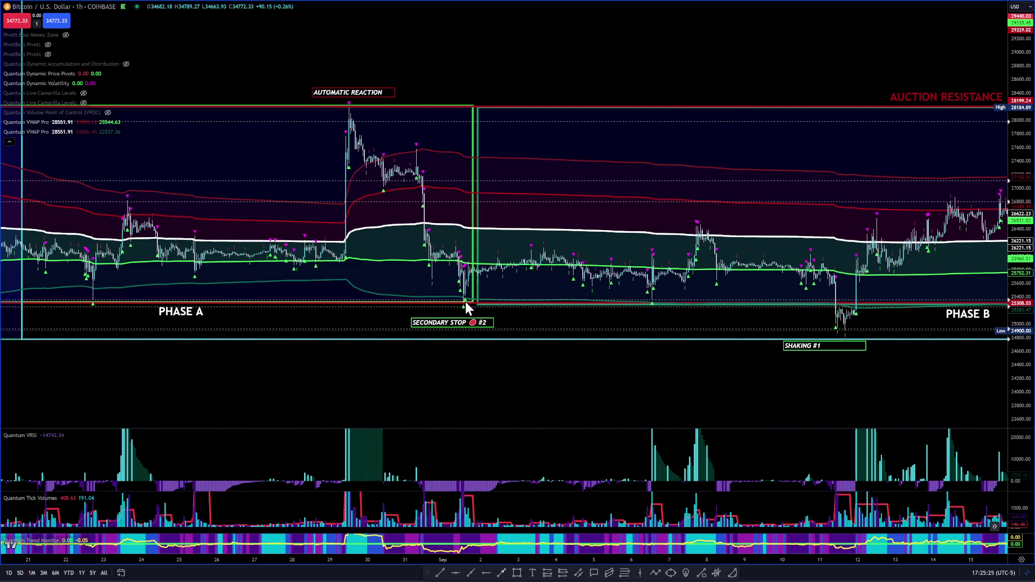
{"action": "left_click", "coordinate": [593, 325]}
{"action": "key", "text": "Escape"}
Step: Examine Phase B and Phase C, including SHAKING #1, the LPOS #1 low and UPTHRUST ACTION #1
{"action": "left_click_drag", "start_coordinate": [709, 319], "coordinate": [300, 314]}
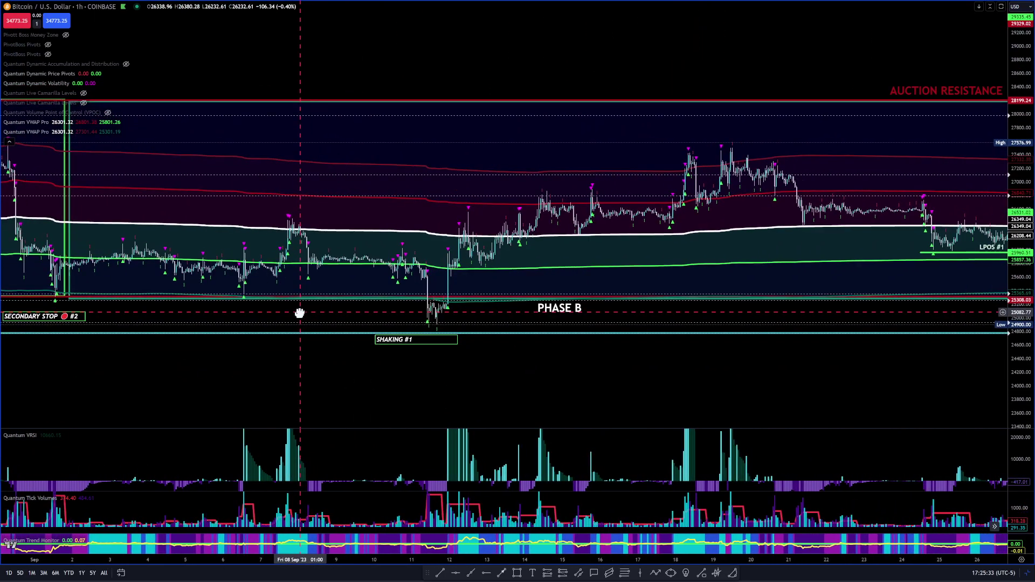
{"action": "scroll", "coordinate": [301, 311], "scroll_direction": "down", "scroll_amount": 3}
{"action": "left_click_drag", "start_coordinate": [694, 384], "coordinate": [497, 402]}
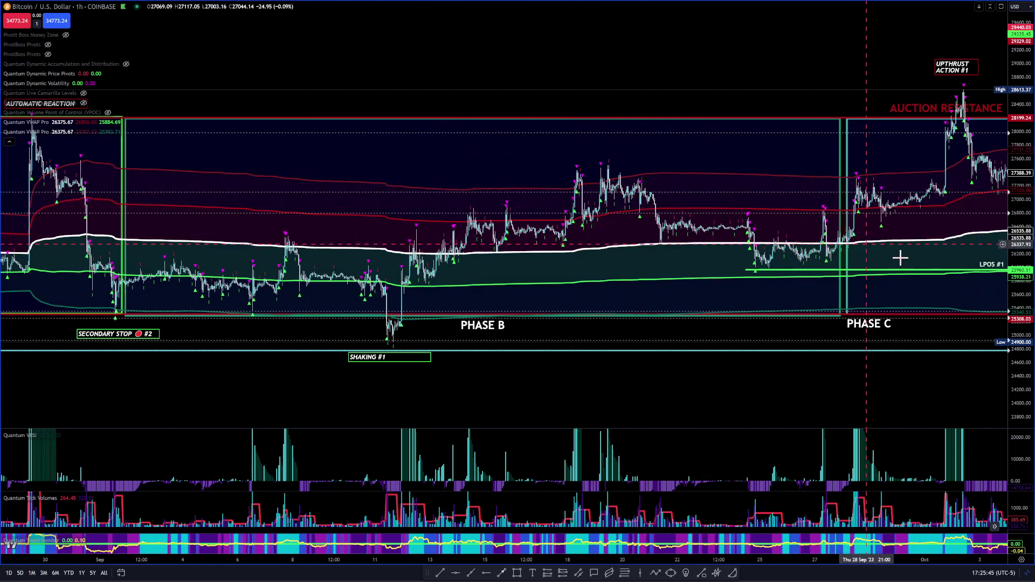
{"action": "left_click_drag", "start_coordinate": [894, 260], "coordinate": [411, 273]}
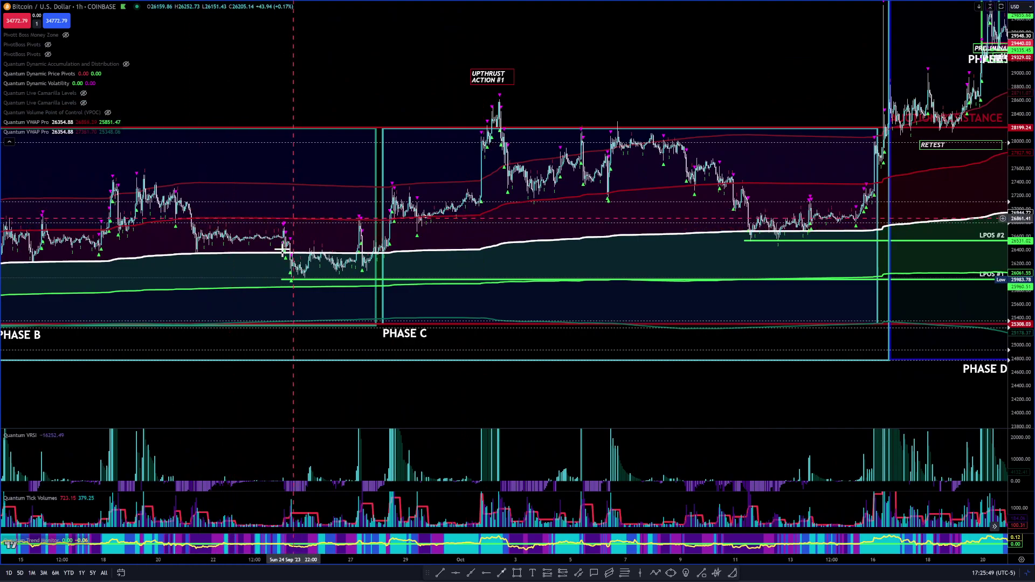
{"action": "scroll", "coordinate": [278, 333], "scroll_direction": "down", "scroll_amount": 3}
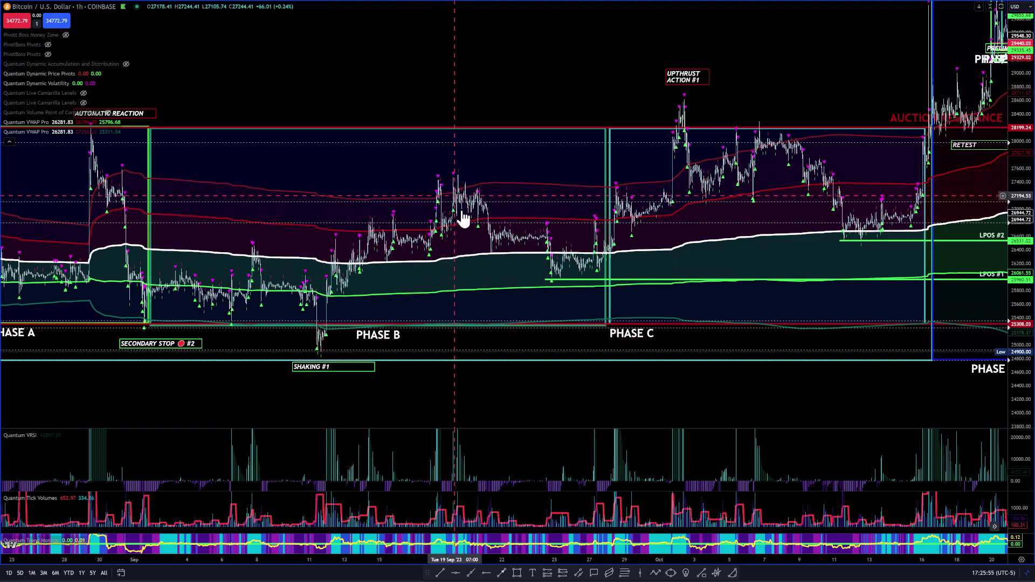
{"action": "left_click_drag", "start_coordinate": [517, 360], "coordinate": [286, 376]}
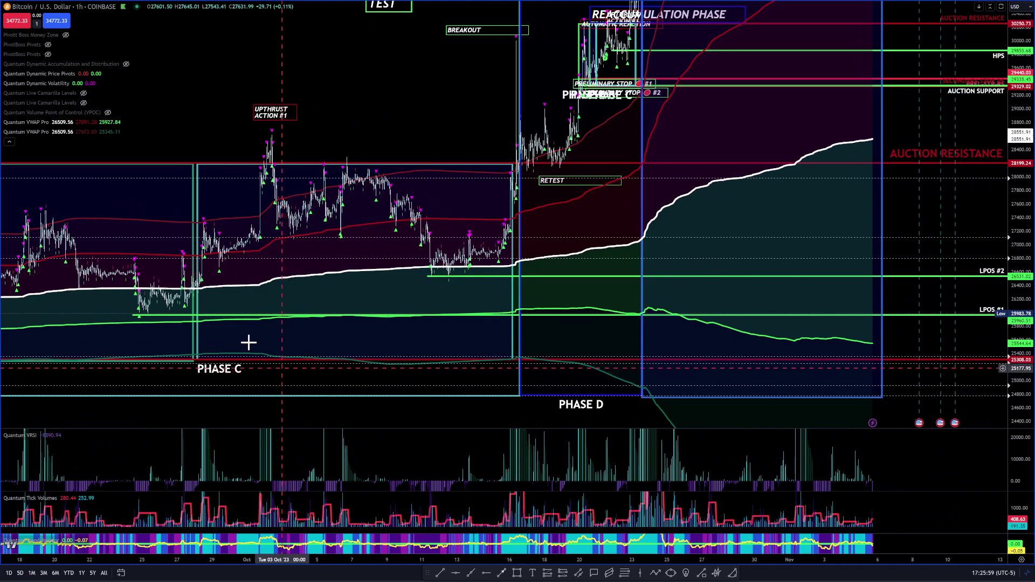
{"action": "left_click", "coordinate": [201, 296]}
{"action": "left_click", "coordinate": [273, 130]}
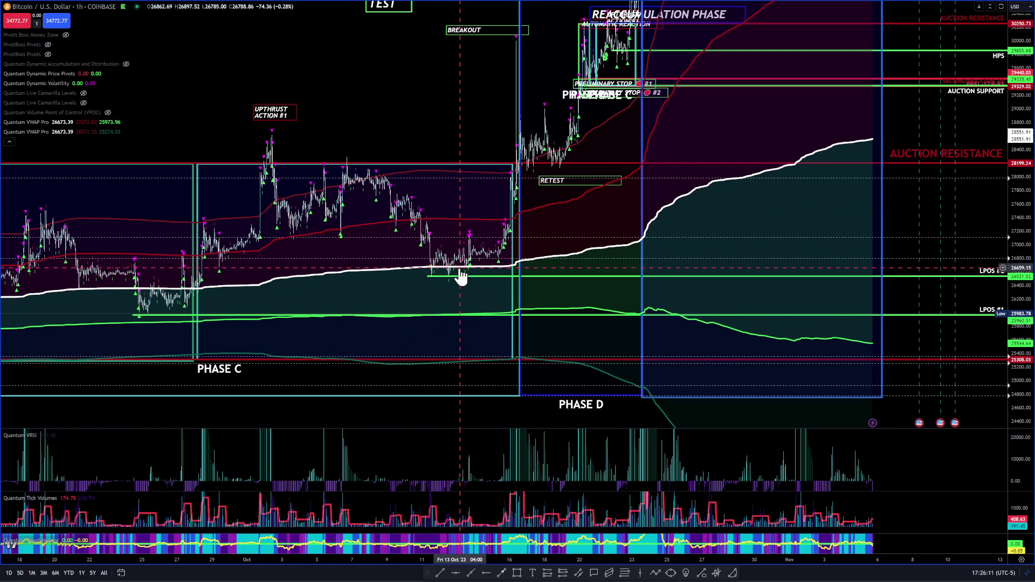
Step: Examine Phase D above the auction resistance, from the BREAKOUT and RETEST labels to the REACCUMULATION PHASE range
{"action": "left_click_drag", "start_coordinate": [465, 150], "coordinate": [306, 222]}
{"action": "left_click_drag", "start_coordinate": [1024, 250], "coordinate": [1024, 356]}
{"action": "left_click", "coordinate": [397, 65]}
{"action": "mouse_move", "coordinate": [397, 65]}
{"action": "left_mouse_down"}
{"action": "mouse_move", "coordinate": [410, 217]}
{"action": "mouse_move", "coordinate": [400, 211]}
{"action": "left_mouse_up"}
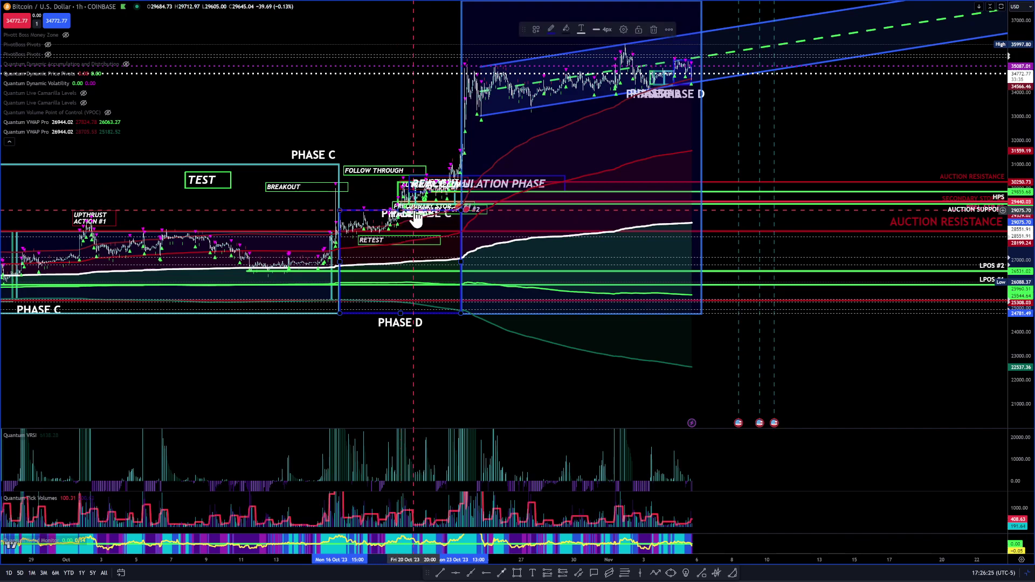
{"action": "scroll", "coordinate": [410, 226], "scroll_direction": "up", "scroll_amount": 3}
{"action": "left_click_drag", "start_coordinate": [181, 145], "coordinate": [854, 142]}
{"action": "scroll", "coordinate": [735, 146], "scroll_direction": "up", "scroll_amount": 4}
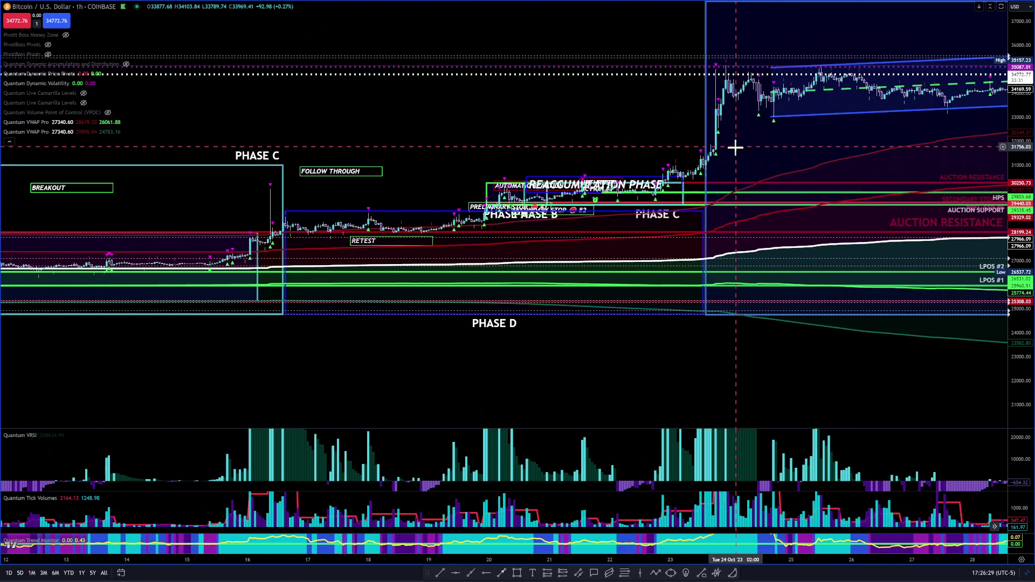
{"action": "left_click_drag", "start_coordinate": [1022, 326], "coordinate": [984, 34]}
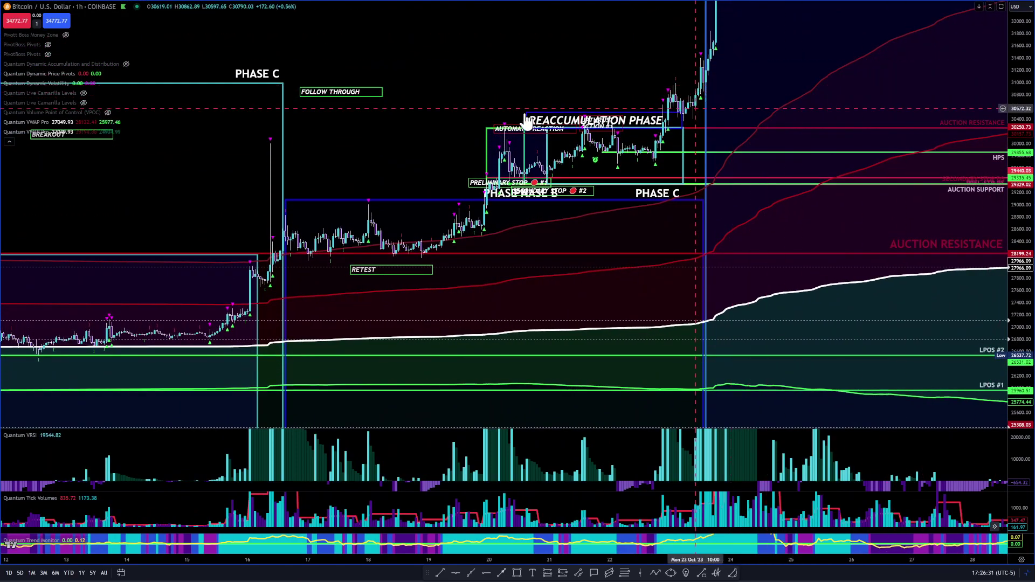
{"action": "scroll", "coordinate": [522, 240], "scroll_direction": "up", "scroll_amount": 3}
{"action": "left_click_drag", "start_coordinate": [398, 92], "coordinate": [592, 42]}
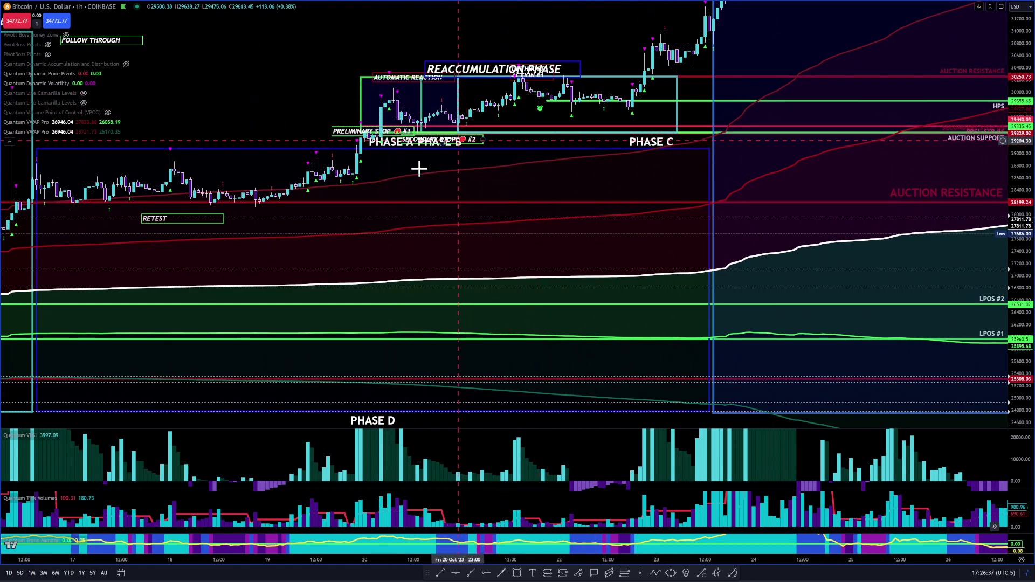
{"action": "scroll", "coordinate": [377, 221], "scroll_direction": "down", "scroll_amount": 3}
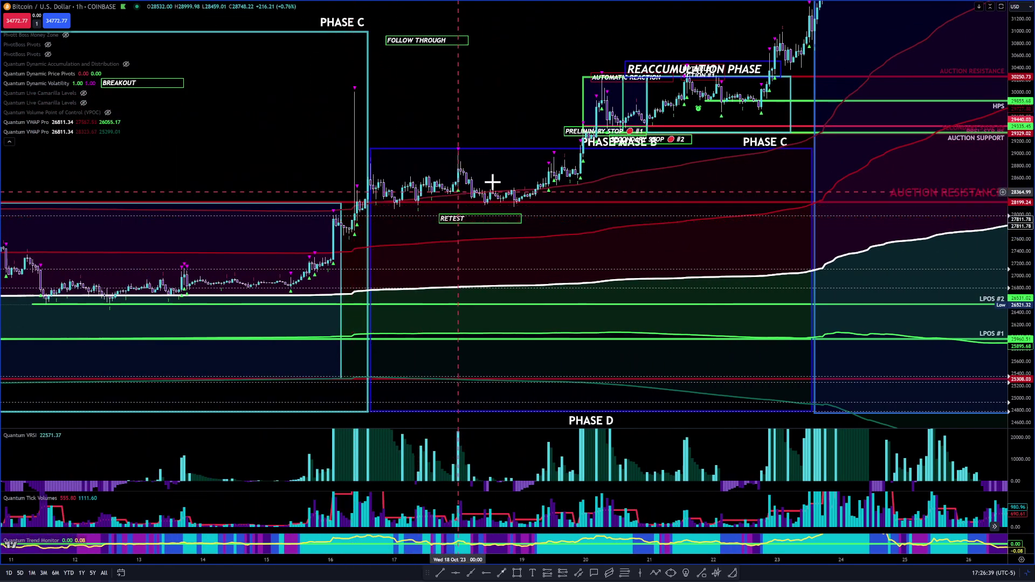
{"action": "left_click_drag", "start_coordinate": [506, 116], "coordinate": [354, 196]}
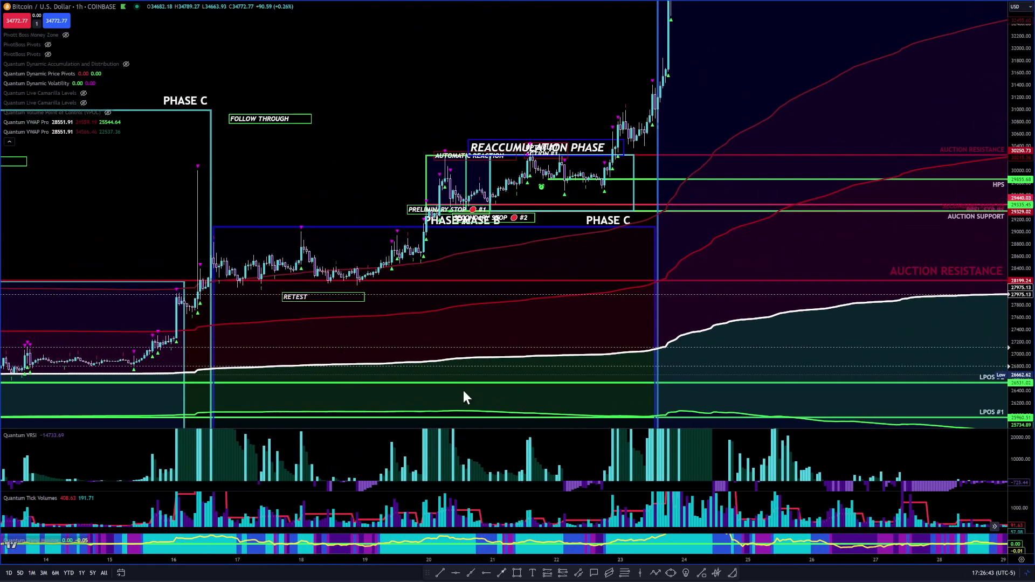
{"action": "mouse_move", "coordinate": [387, 276]}
{"action": "left_mouse_down"}
{"action": "mouse_move", "coordinate": [431, 211]}
{"action": "mouse_move", "coordinate": [438, 172]}
{"action": "mouse_move", "coordinate": [408, 257]}
{"action": "left_mouse_up"}
{"action": "left_click_drag", "start_coordinate": [148, 240], "coordinate": [152, 236]}
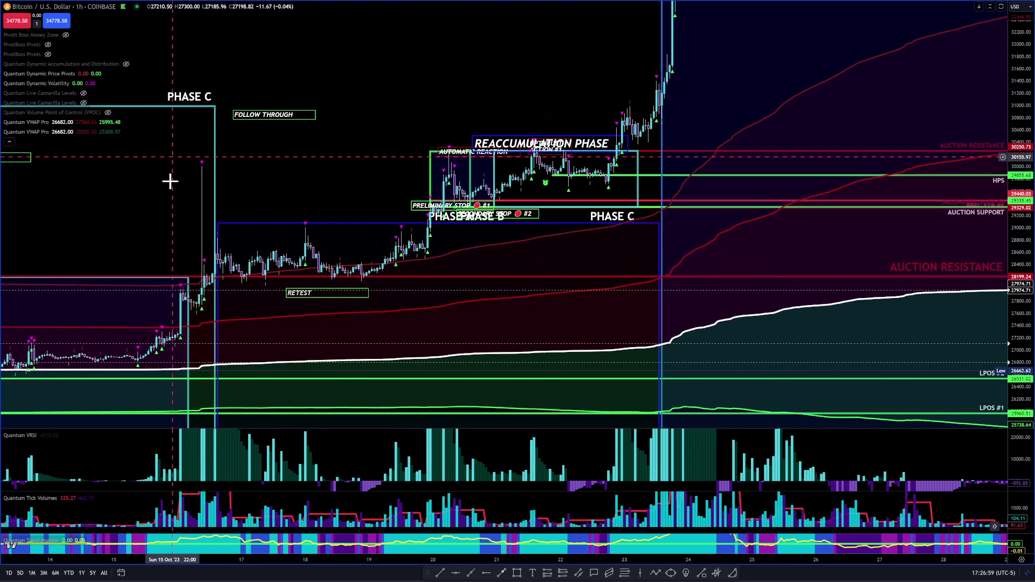
Step: Review Phase C again, from UPTHRUST ACTION #1 and the LPOS #2 low up to the BREAKOUT
{"action": "scroll", "coordinate": [151, 209], "scroll_direction": "down", "scroll_amount": 3}
{"action": "scroll", "coordinate": [155, 209], "scroll_direction": "down", "scroll_amount": 6}
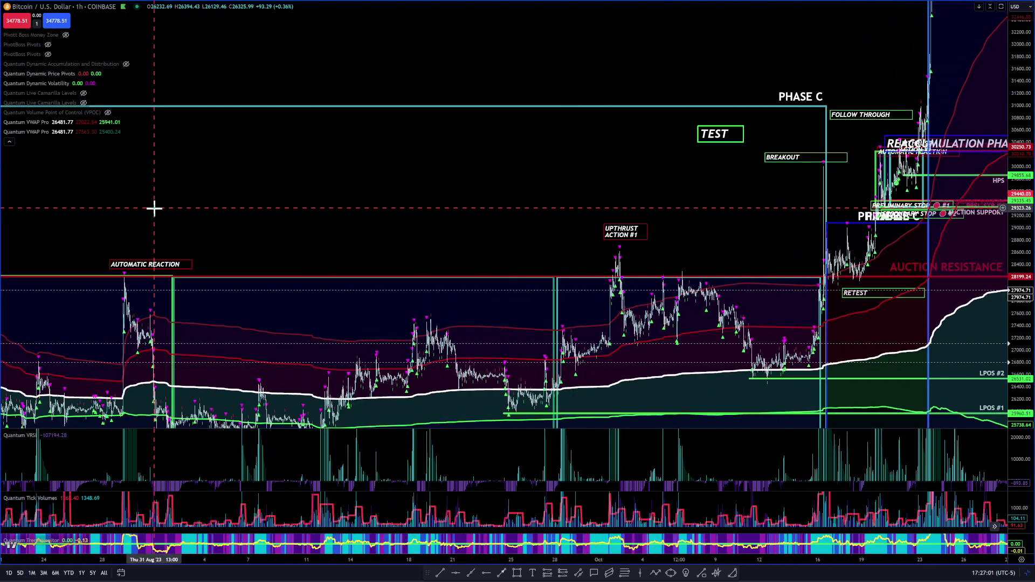
{"action": "scroll", "coordinate": [701, 242], "scroll_direction": "up", "scroll_amount": 2}
{"action": "left_click_drag", "start_coordinate": [702, 242], "coordinate": [585, 129]}
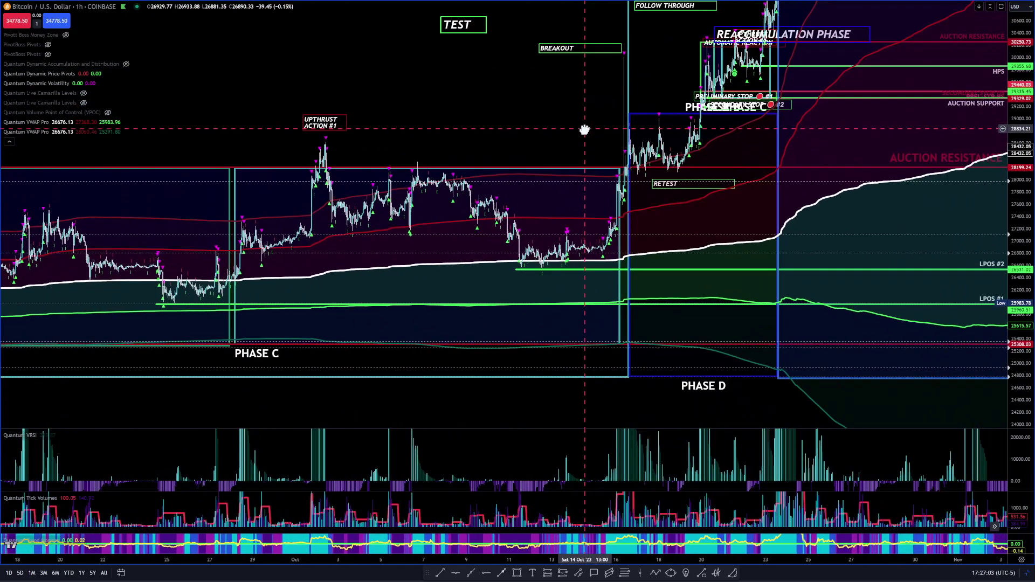
{"action": "left_click_drag", "start_coordinate": [597, 87], "coordinate": [546, 120]}
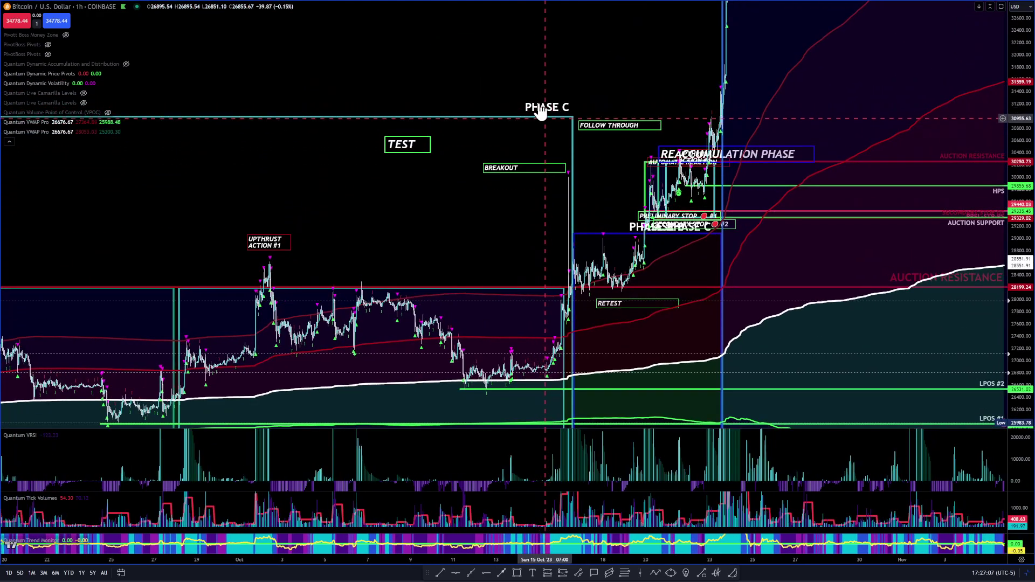
{"action": "left_click_drag", "start_coordinate": [480, 212], "coordinate": [474, 81]}
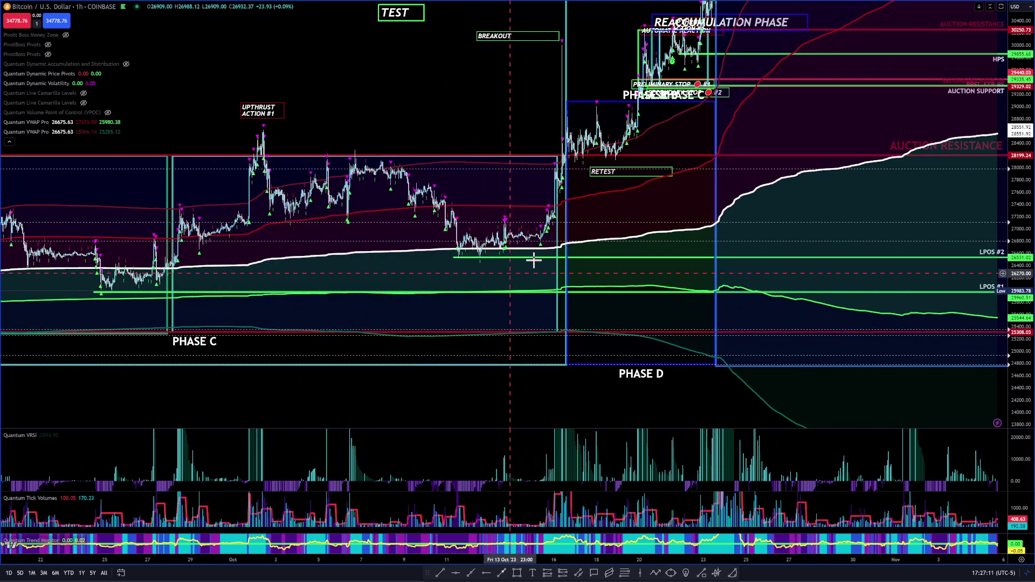
Step: Resize the Phase D rectangle so it starts at Mon 16 Oct '23 05:00 and its upper edge reaches about 30,063
{"action": "left_click", "coordinate": [557, 231]}
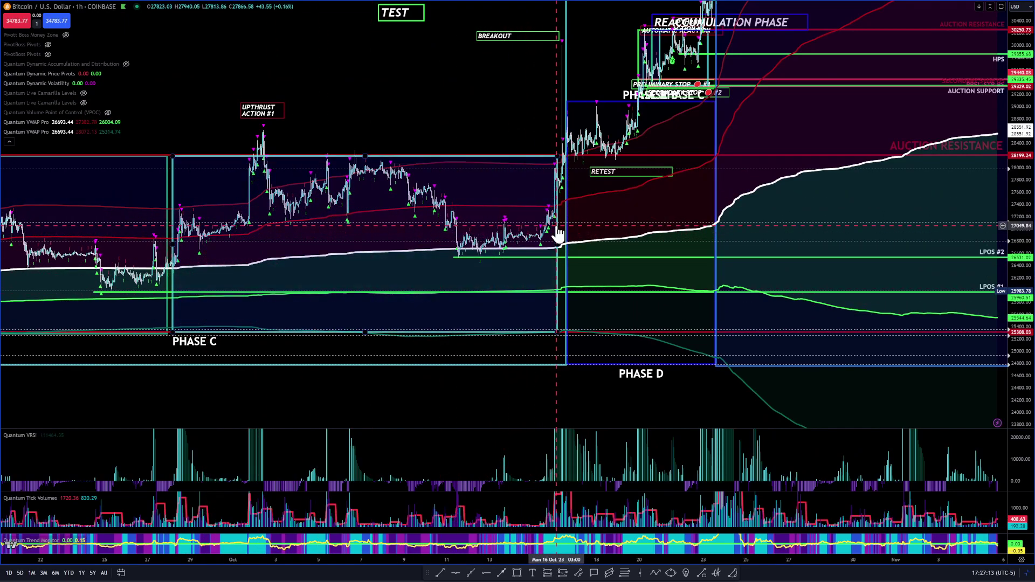
{"action": "left_click_drag", "start_coordinate": [518, 123], "coordinate": [404, 220]}
{"action": "scroll", "coordinate": [403, 220], "scroll_direction": "up", "scroll_amount": 3}
{"action": "left_click_drag", "start_coordinate": [207, 195], "coordinate": [564, 185]}
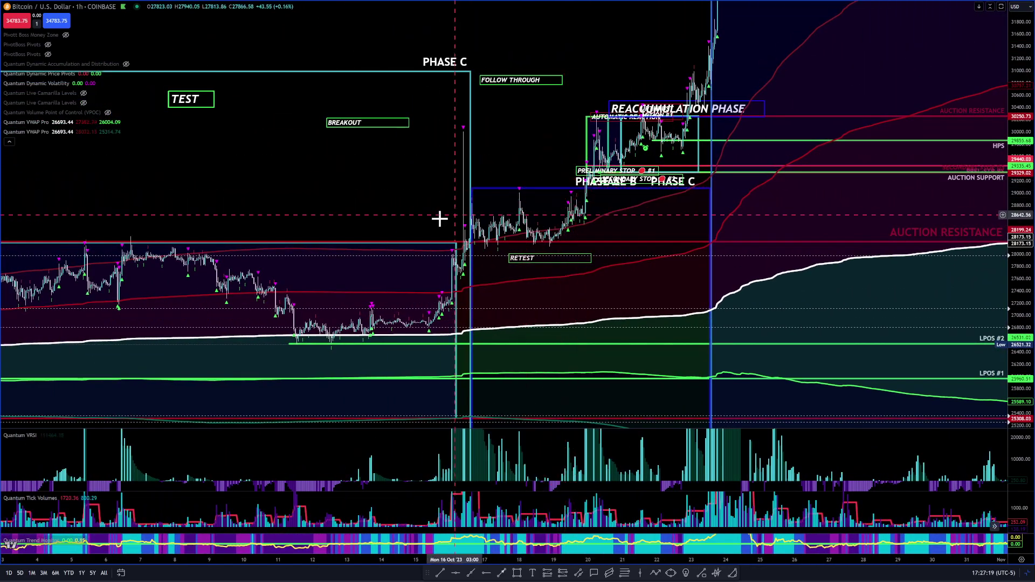
{"action": "scroll", "coordinate": [416, 234], "scroll_direction": "up", "scroll_amount": 2}
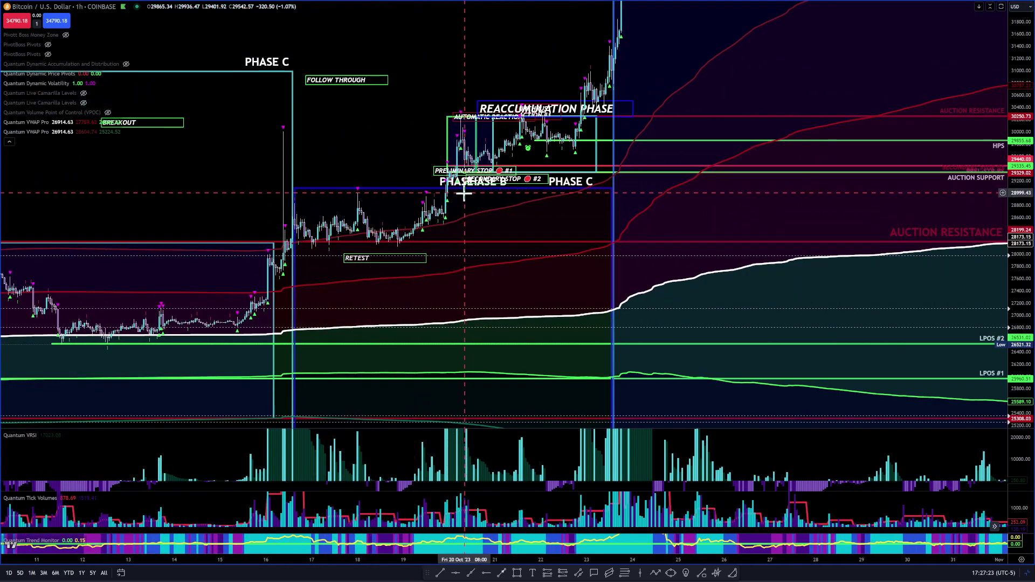
{"action": "left_click_drag", "start_coordinate": [451, 188], "coordinate": [455, 128]}
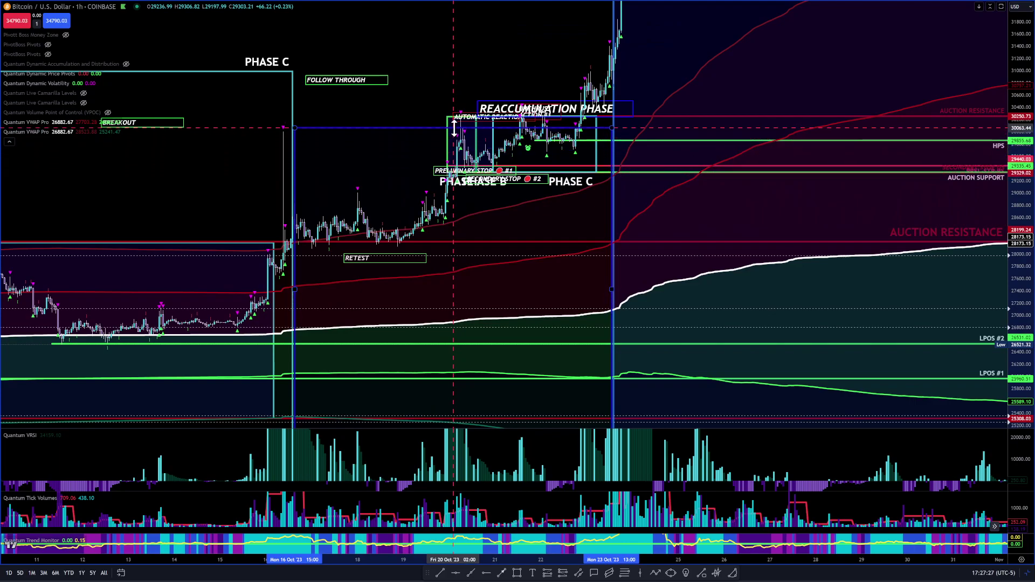
{"action": "left_click_drag", "start_coordinate": [294, 291], "coordinate": [275, 295]}
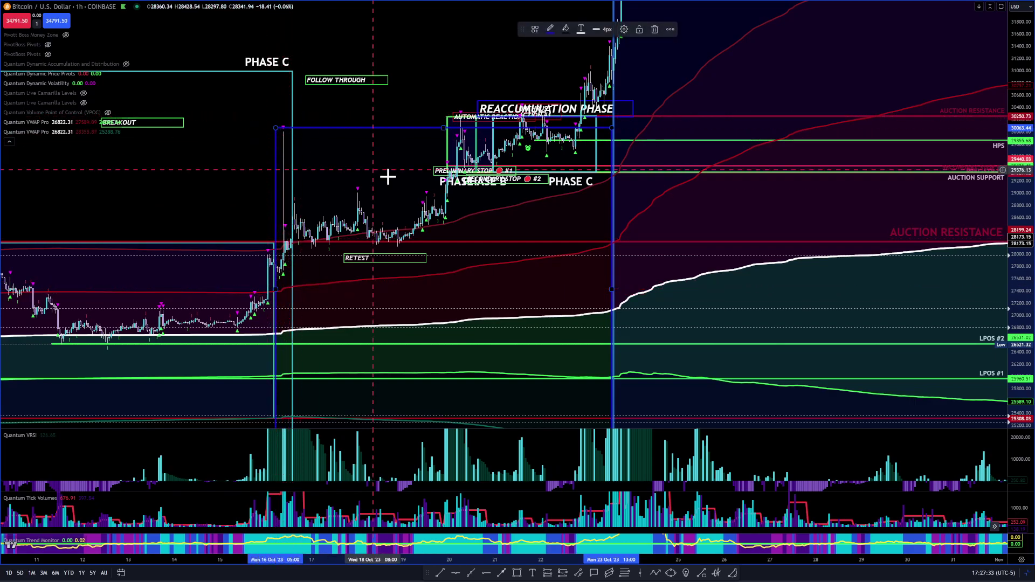
Step: Examine the move from the REACCUMULATION PHASE into the PHASE-E range, up to the POTENTIAL TARGET level
{"action": "left_click_drag", "start_coordinate": [403, 175], "coordinate": [330, 195]}
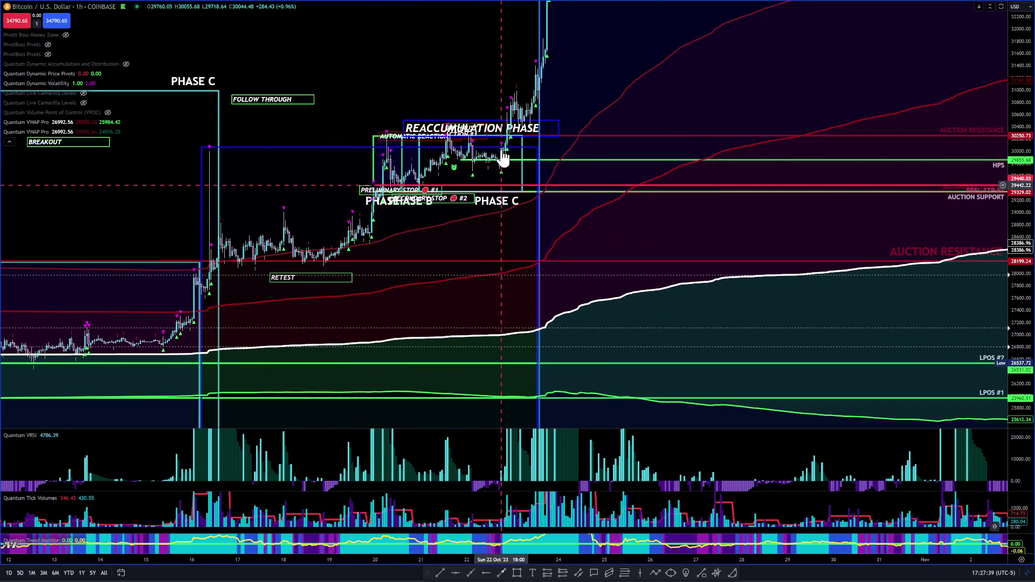
{"action": "left_click_drag", "start_coordinate": [462, 93], "coordinate": [410, 146]}
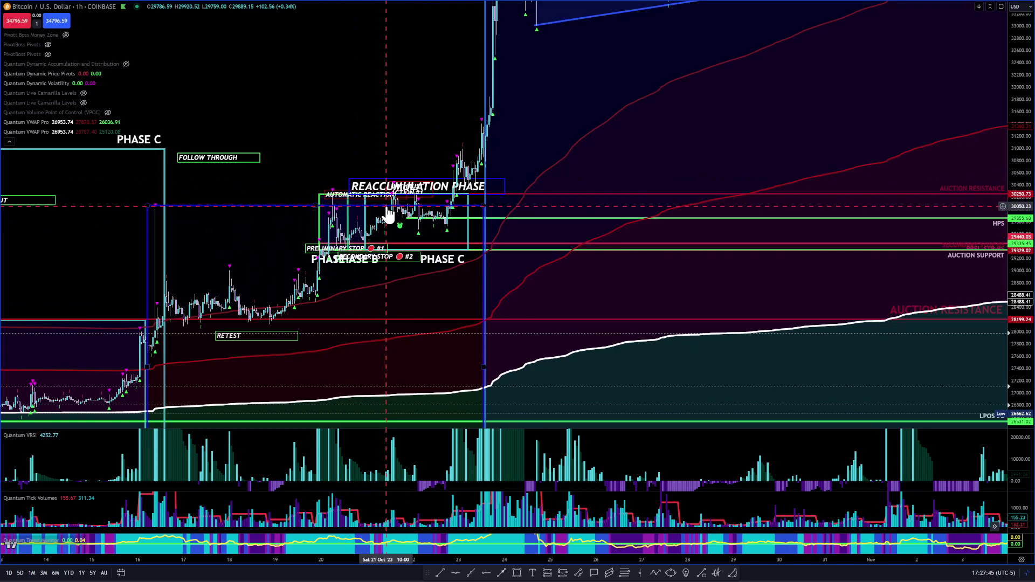
{"action": "left_click_drag", "start_coordinate": [426, 106], "coordinate": [202, 262]}
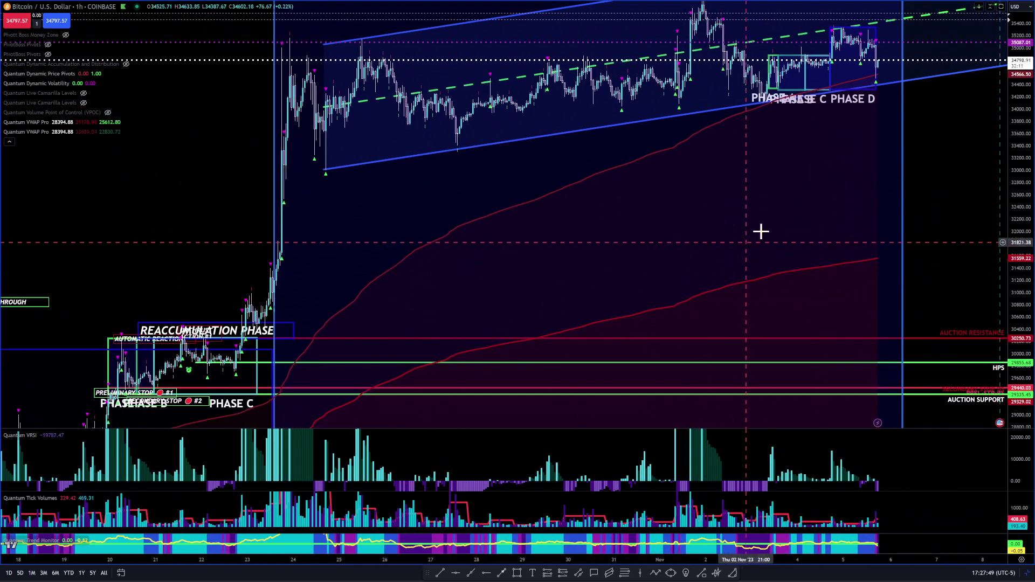
{"action": "left_click_drag", "start_coordinate": [1017, 126], "coordinate": [983, 269]}
{"action": "left_click_drag", "start_coordinate": [240, 171], "coordinate": [216, 313]}
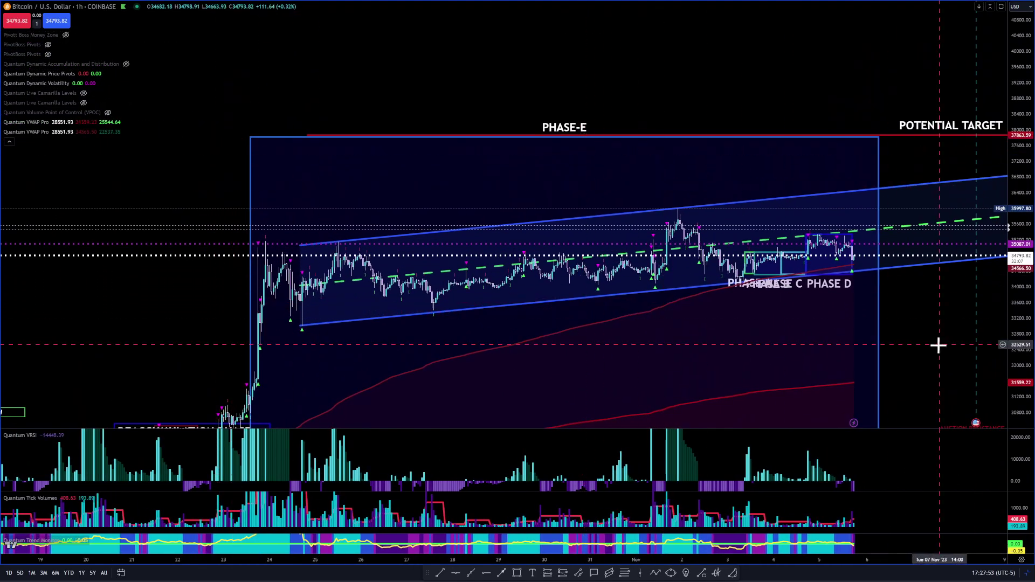
{"action": "left_click_drag", "start_coordinate": [1014, 346], "coordinate": [986, 194]}
{"action": "left_click_drag", "start_coordinate": [952, 379], "coordinate": [915, 267]}
Step: Show both Quantum Live Camarilla Levels indicators and examine them across the recent PHASE A to PHASE D ranges on the hourly chart
{"action": "scroll", "coordinate": [838, 352], "scroll_direction": "up", "scroll_amount": 2}
{"action": "left_click_drag", "start_coordinate": [507, 313], "coordinate": [713, 308]}
{"action": "scroll", "coordinate": [873, 308], "scroll_direction": "up", "scroll_amount": 5}
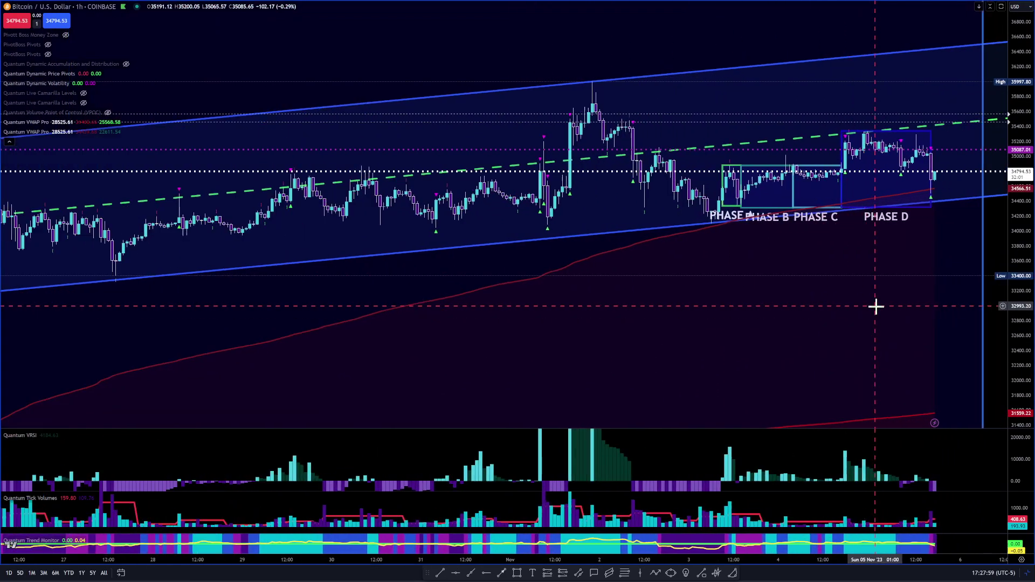
{"action": "left_click_drag", "start_coordinate": [858, 294], "coordinate": [604, 344]}
{"action": "scroll", "coordinate": [603, 344], "scroll_direction": "up", "scroll_amount": 4}
{"action": "left_click_drag", "start_coordinate": [437, 332], "coordinate": [669, 336]}
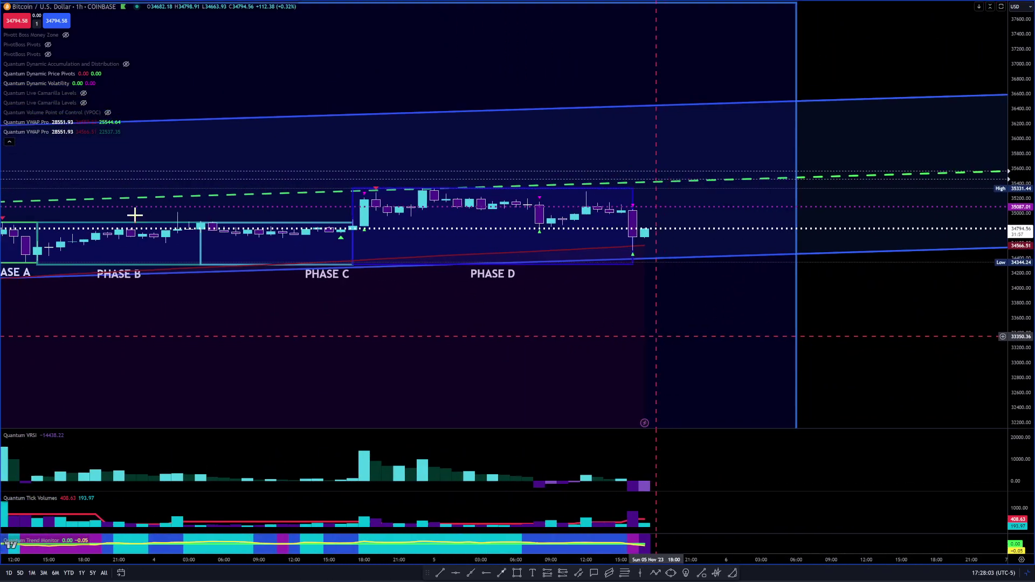
{"action": "left_click", "coordinate": [83, 92]}
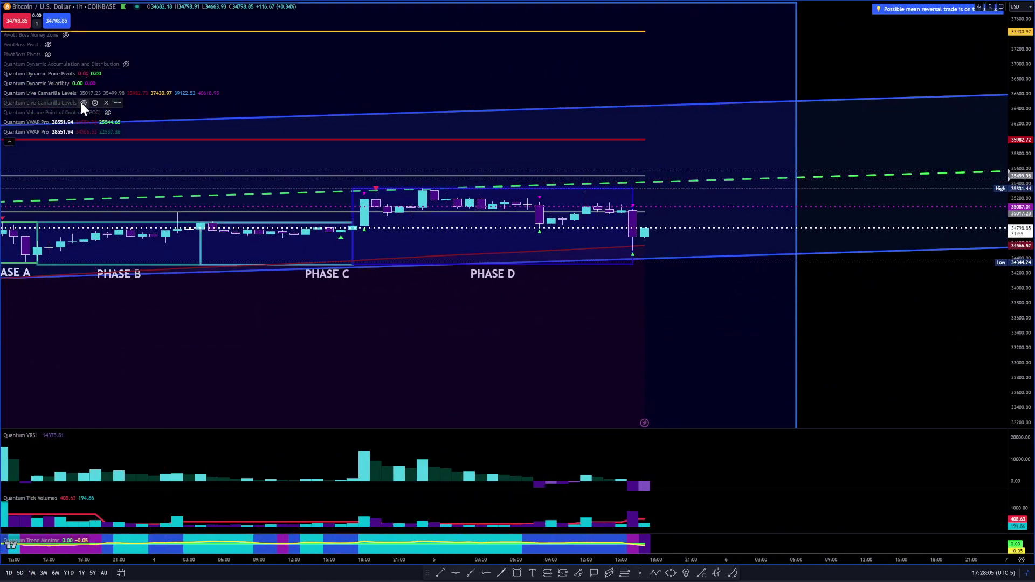
{"action": "left_click", "coordinate": [83, 102]}
{"action": "scroll", "coordinate": [662, 194], "scroll_direction": "down", "scroll_amount": 6}
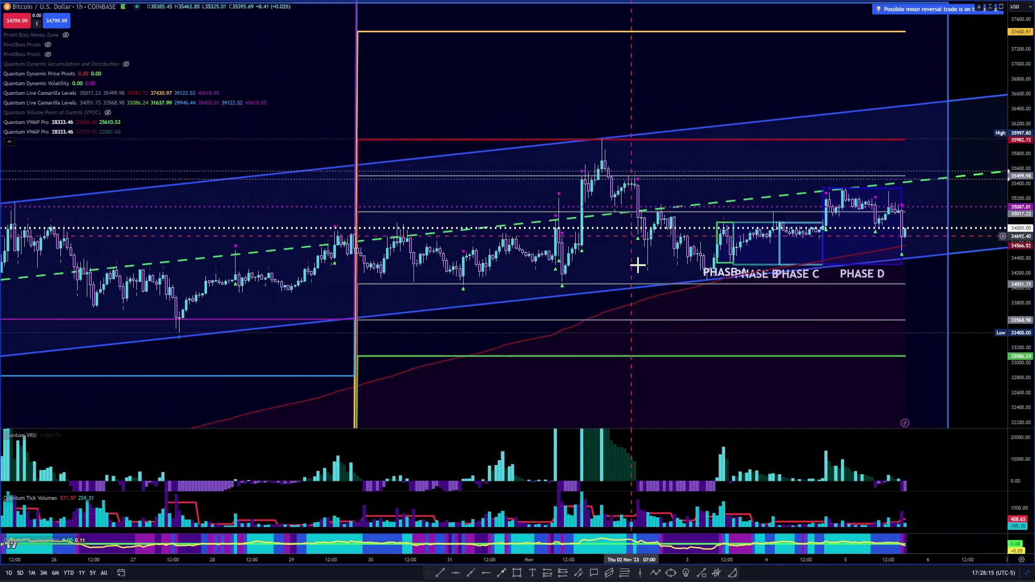
{"action": "scroll", "coordinate": [640, 273], "scroll_direction": "up", "scroll_amount": 4}
{"action": "scroll", "coordinate": [641, 269], "scroll_direction": "up", "scroll_amount": 2}
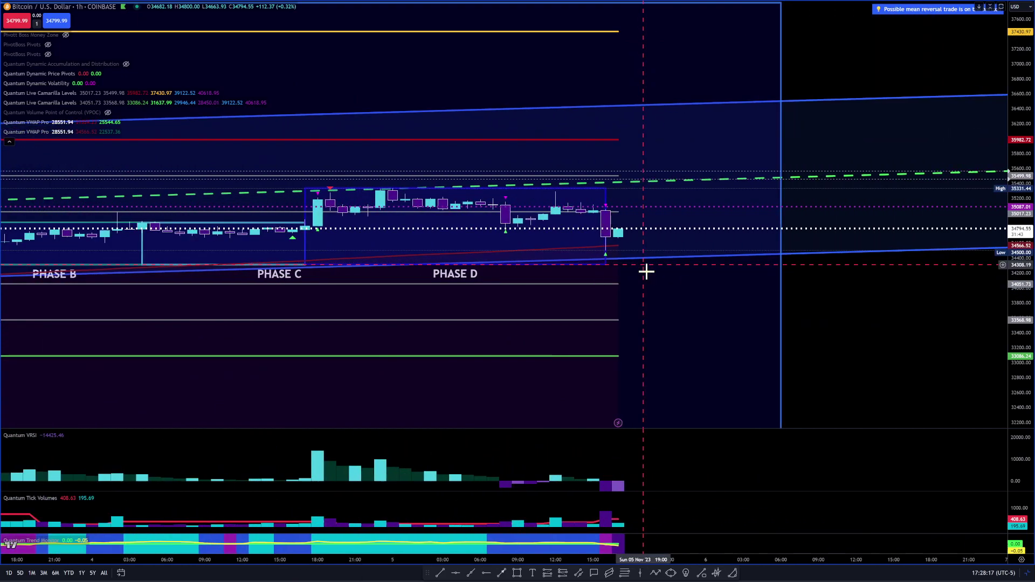
{"action": "left_click_drag", "start_coordinate": [1014, 318], "coordinate": [1012, 172]}
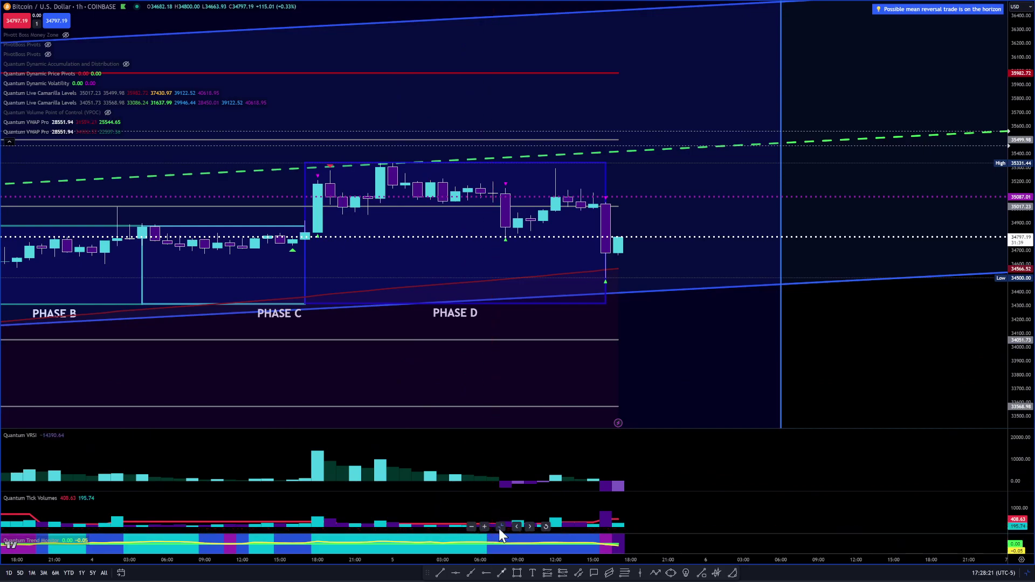
Step: Switch from the hourly chart to the maximized 5-minute Bitcoin chart and examine the price action from the start of PHASE D
{"action": "left_click", "coordinate": [500, 527]}
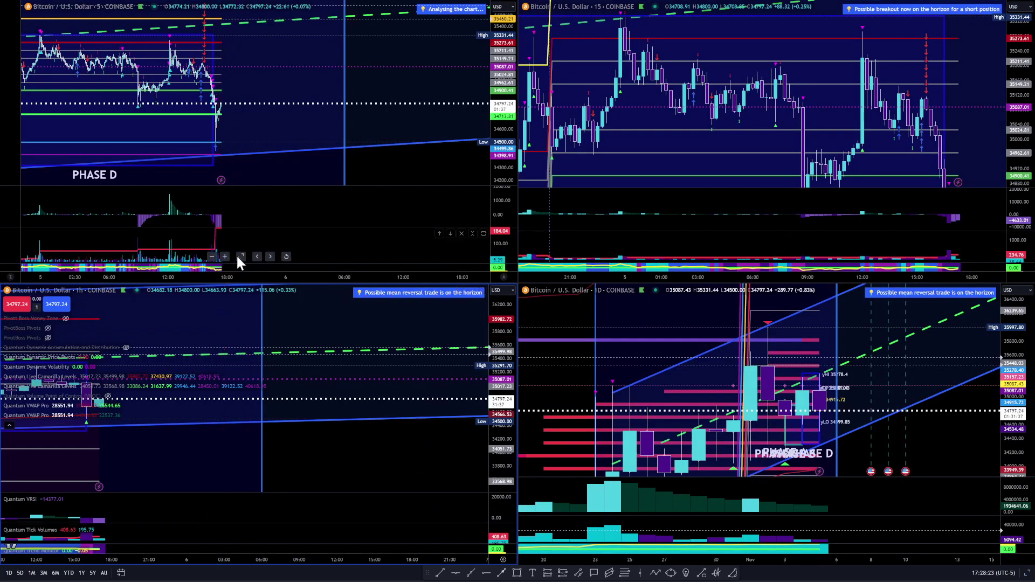
{"action": "left_click", "coordinate": [241, 257]}
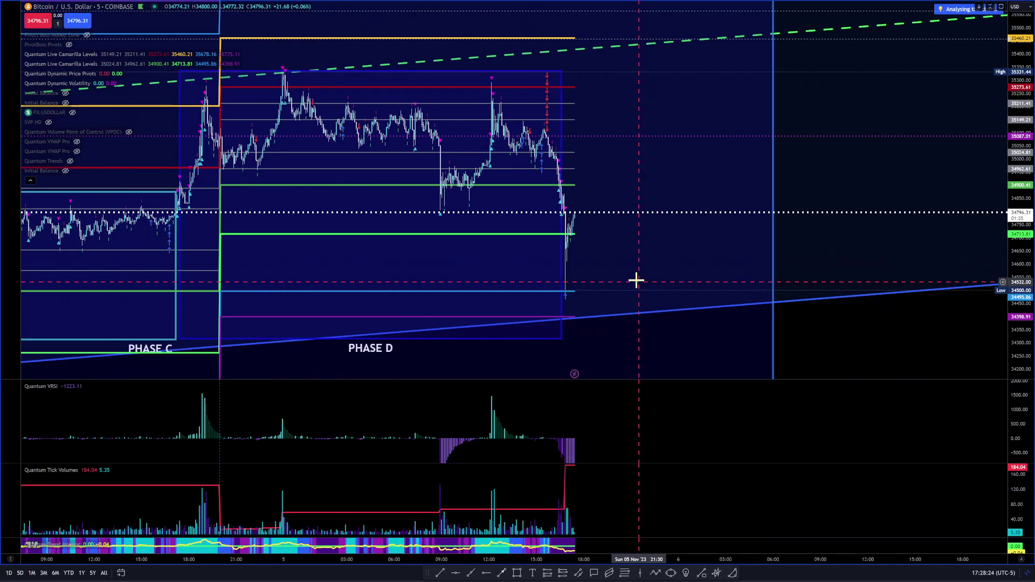
{"action": "scroll", "coordinate": [636, 281], "scroll_direction": "up", "scroll_amount": 4}
{"action": "left_click_drag", "start_coordinate": [79, 202], "coordinate": [585, 239]}
{"action": "scroll", "coordinate": [586, 231], "scroll_direction": "up", "scroll_amount": 4}
{"action": "scroll", "coordinate": [585, 231], "scroll_direction": "up", "scroll_amount": 1}
{"action": "left_click_drag", "start_coordinate": [313, 249], "coordinate": [616, 263]}
{"action": "scroll", "coordinate": [615, 264], "scroll_direction": "up", "scroll_amount": 3}
{"action": "left_click_drag", "start_coordinate": [389, 262], "coordinate": [640, 280]}
{"action": "left_click_drag", "start_coordinate": [1013, 241], "coordinate": [1004, 156]}
{"action": "left_click_drag", "start_coordinate": [740, 266], "coordinate": [706, 224]}
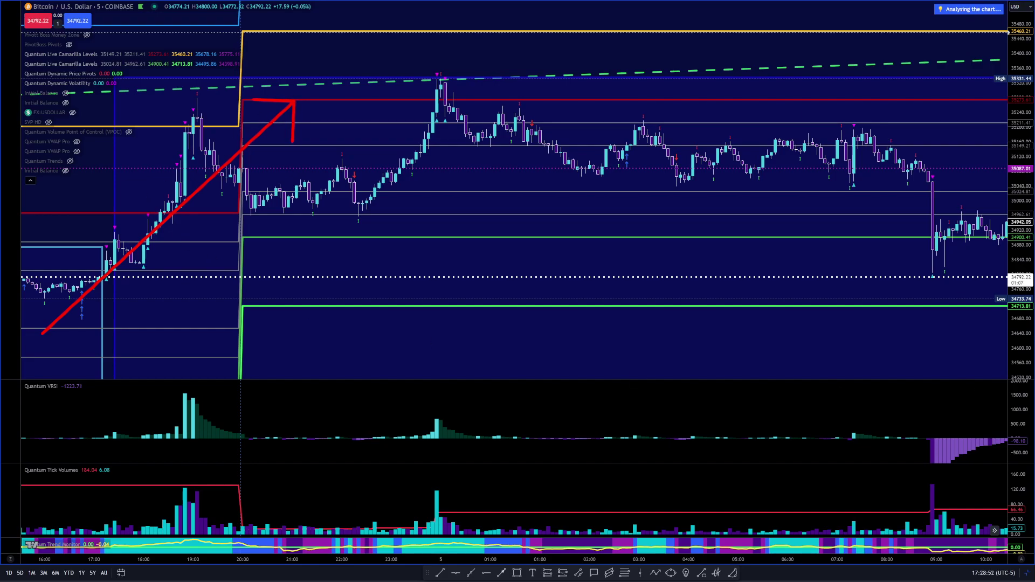
Step: Point temporary red arrows along the initial rally, at its first pullback and up toward the yellow 35,460.21 level, clearing them
{"action": "key", "text": "Escape"}
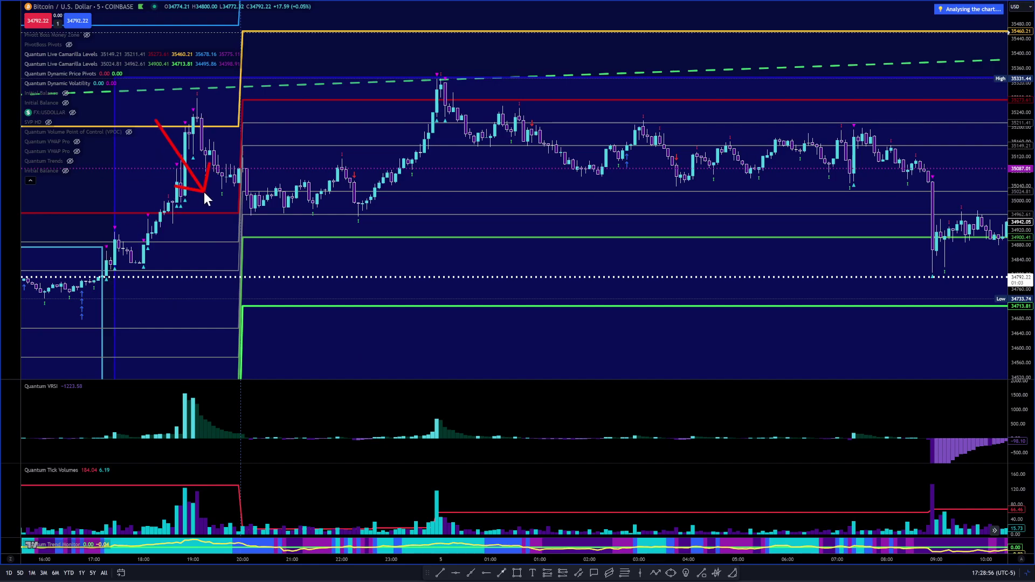
{"action": "left_click_drag", "start_coordinate": [215, 210], "coordinate": [222, 213]}
{"action": "mouse_move", "coordinate": [166, 348]}
{"action": "left_mouse_down"}
{"action": "mouse_move", "coordinate": [271, 242]}
{"action": "mouse_move", "coordinate": [272, 208]}
{"action": "mouse_move", "coordinate": [278, 238]}
{"action": "mouse_move", "coordinate": [330, 205]}
{"action": "mouse_move", "coordinate": [369, 201]}
{"action": "mouse_move", "coordinate": [293, 189]}
{"action": "mouse_move", "coordinate": [291, 153]}
{"action": "mouse_move", "coordinate": [326, 161]}
{"action": "mouse_move", "coordinate": [372, 232]}
{"action": "mouse_move", "coordinate": [370, 208]}
{"action": "mouse_move", "coordinate": [501, 11]}
{"action": "mouse_move", "coordinate": [474, 114]}
{"action": "mouse_move", "coordinate": [497, 49]}
{"action": "mouse_move", "coordinate": [494, 105]}
{"action": "mouse_move", "coordinate": [532, 57]}
{"action": "mouse_move", "coordinate": [519, 84]}
{"action": "mouse_move", "coordinate": [537, 54]}
{"action": "mouse_move", "coordinate": [549, 59]}
{"action": "mouse_move", "coordinate": [566, 22]}
{"action": "mouse_move", "coordinate": [563, 42]}
{"action": "mouse_move", "coordinate": [575, 30]}
{"action": "mouse_move", "coordinate": [600, 54]}
{"action": "left_mouse_up"}
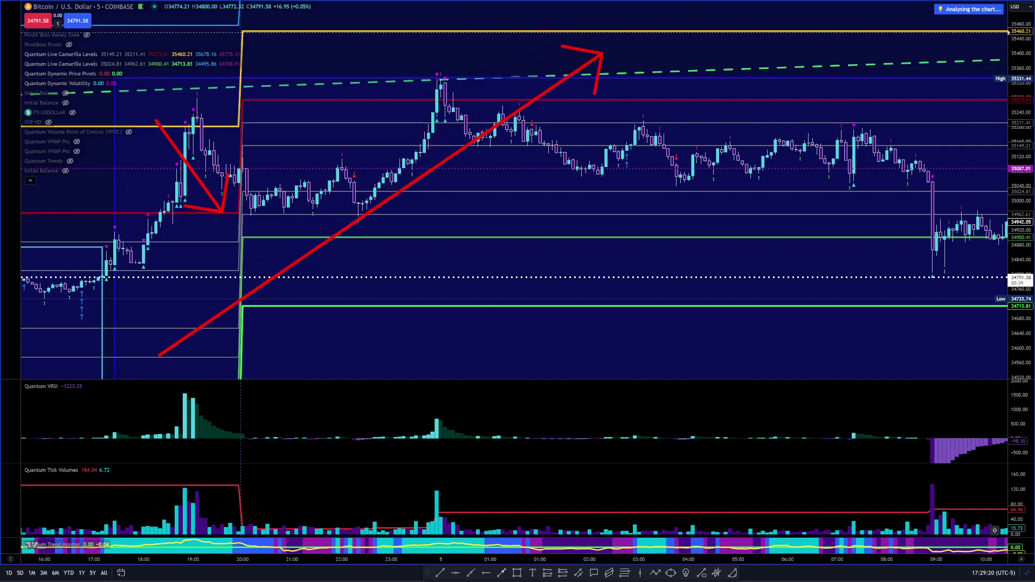
{"action": "key", "text": "Escape"}
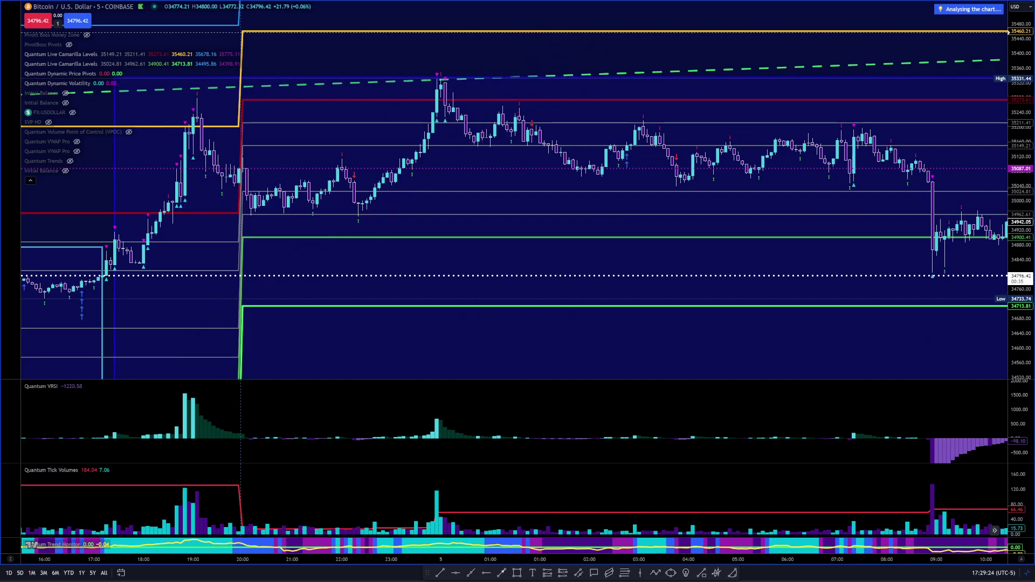
Step: Point temporary red arrows at the successive highs, the 34,900.41 support touches and the rise to the red 35,273.61 level, and clear them
{"action": "left_click_drag", "start_coordinate": [488, 298], "coordinate": [370, 340]}
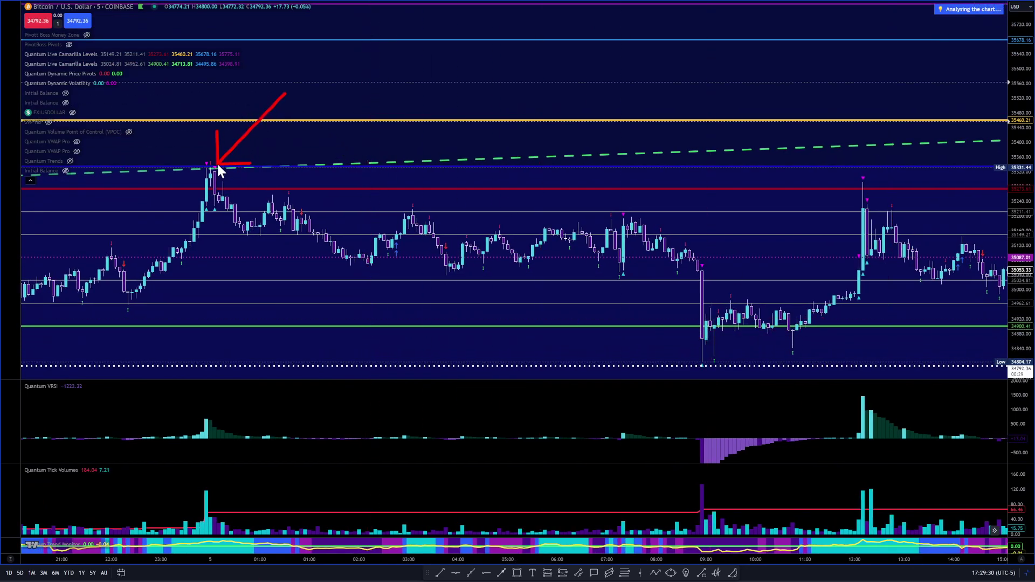
{"action": "left_click_drag", "start_coordinate": [285, 173], "coordinate": [289, 186]}
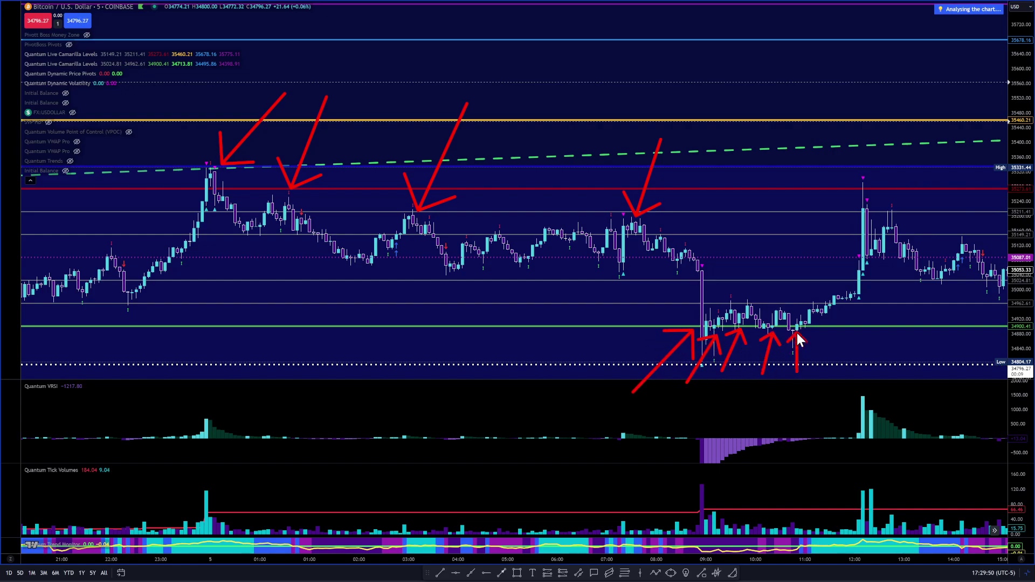
{"action": "left_click_drag", "start_coordinate": [837, 221], "coordinate": [856, 191]}
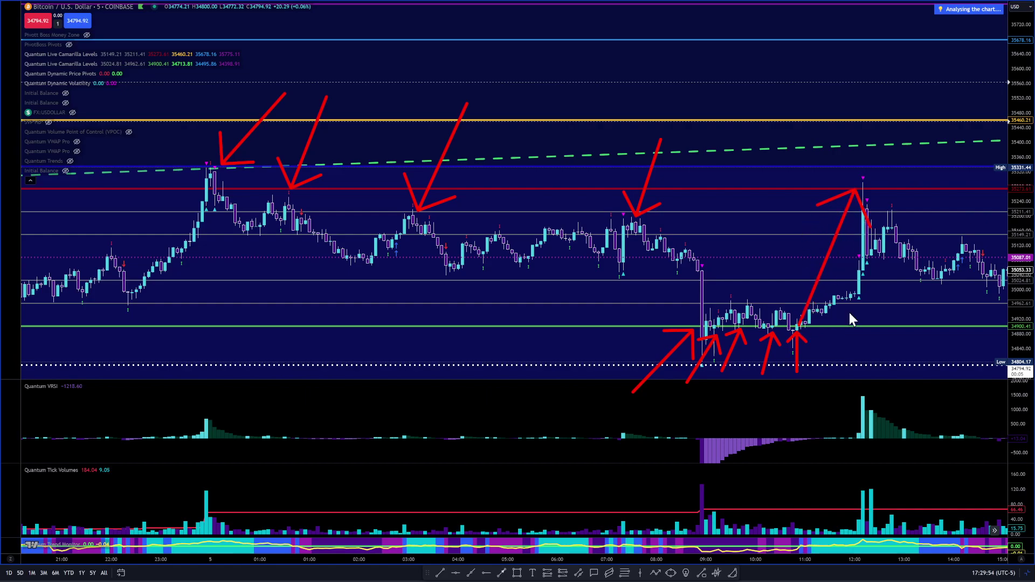
{"action": "key", "text": "Escape"}
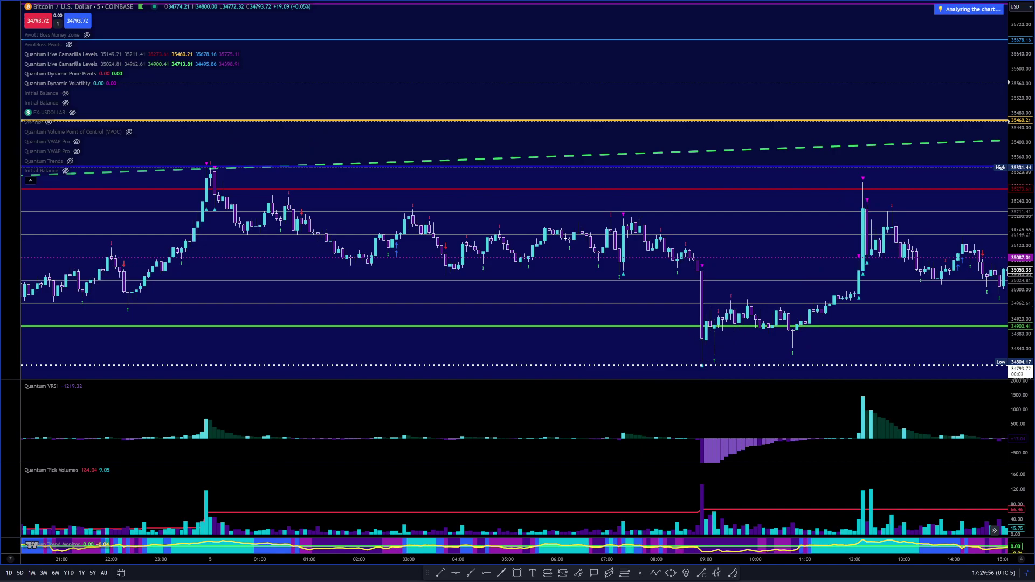
Step: Point temporary red arrows at the three lower highs that follow the 12:00 peak on 5 November
{"action": "left_click_drag", "start_coordinate": [744, 152], "coordinate": [504, 118]}
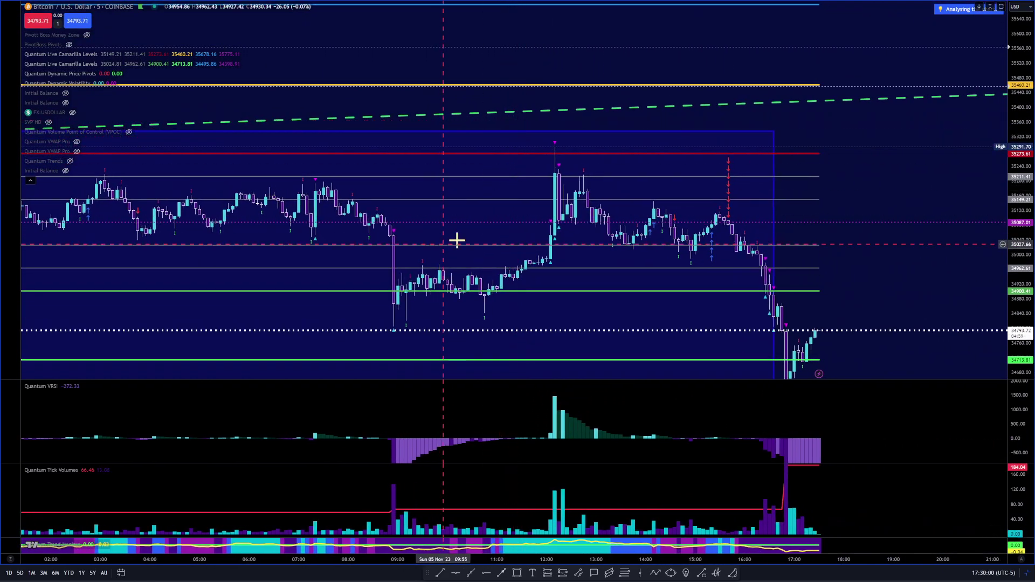
{"action": "left_click_drag", "start_coordinate": [705, 317], "coordinate": [686, 261]}
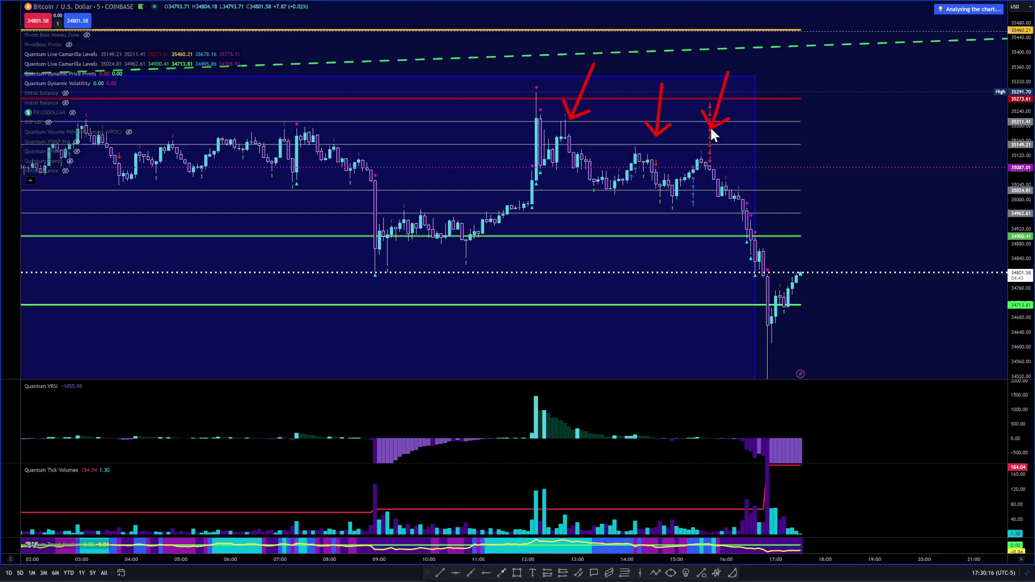
{"action": "left_click_drag", "start_coordinate": [699, 146], "coordinate": [703, 165]}
Step: Show the Quantum Volume Point of Control (VPOC) indicator, trace the price swings around its pink levels with temporary red arrows, and clear them
{"action": "left_click", "coordinate": [128, 132]}
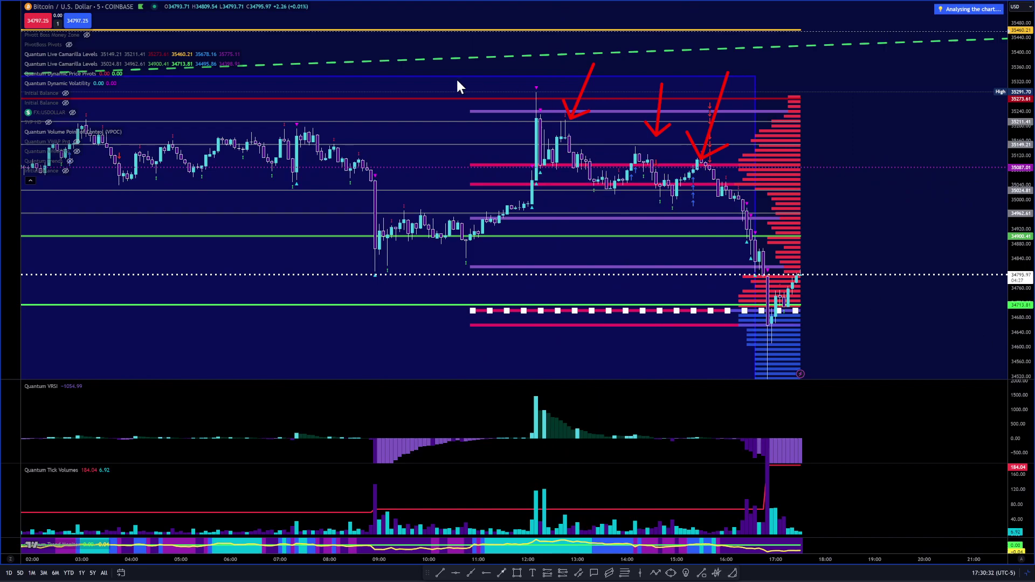
{"action": "left_click_drag", "start_coordinate": [490, 118], "coordinate": [513, 161]}
{"action": "left_click_drag", "start_coordinate": [500, 263], "coordinate": [550, 189]}
{"action": "mouse_move", "coordinate": [560, 150]}
{"action": "left_mouse_down"}
{"action": "mouse_move", "coordinate": [597, 186]}
{"action": "mouse_move", "coordinate": [638, 158]}
{"action": "left_mouse_up"}
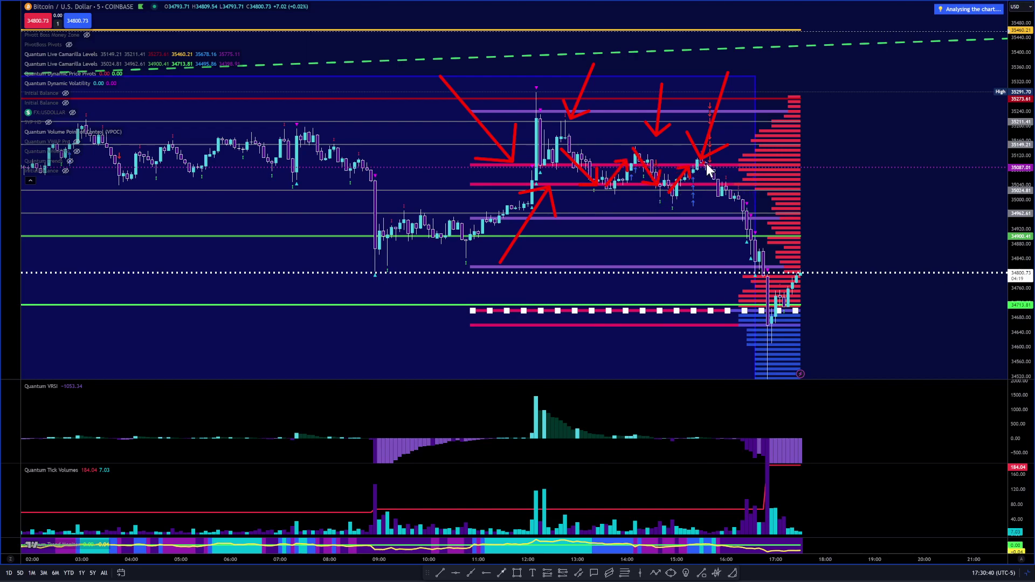
{"action": "mouse_move", "coordinate": [725, 188]}
{"action": "left_mouse_down"}
{"action": "mouse_move", "coordinate": [735, 204]}
{"action": "mouse_move", "coordinate": [704, 165]}
{"action": "mouse_move", "coordinate": [711, 174]}
{"action": "left_mouse_up"}
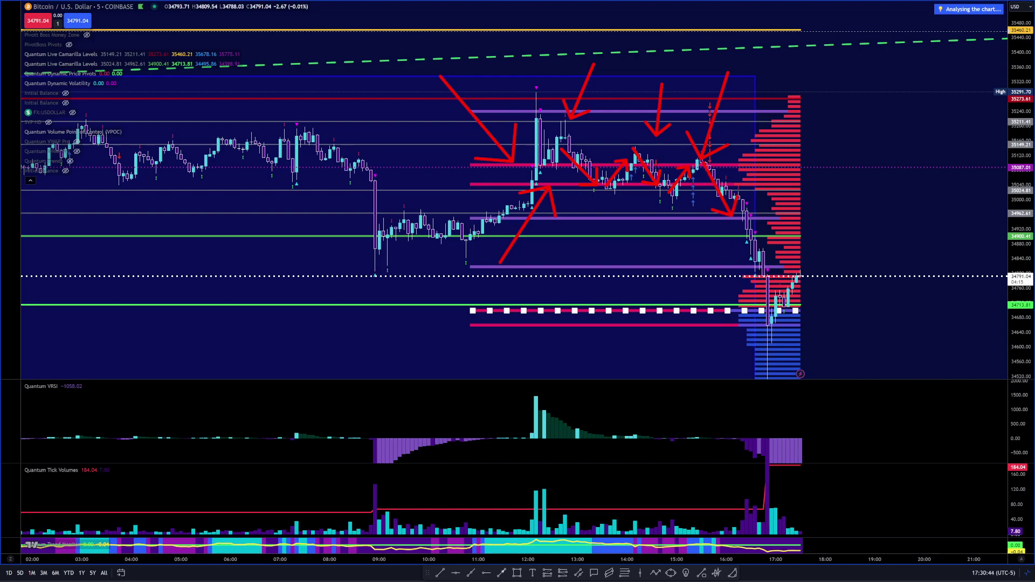
{"action": "key", "text": "Escape"}
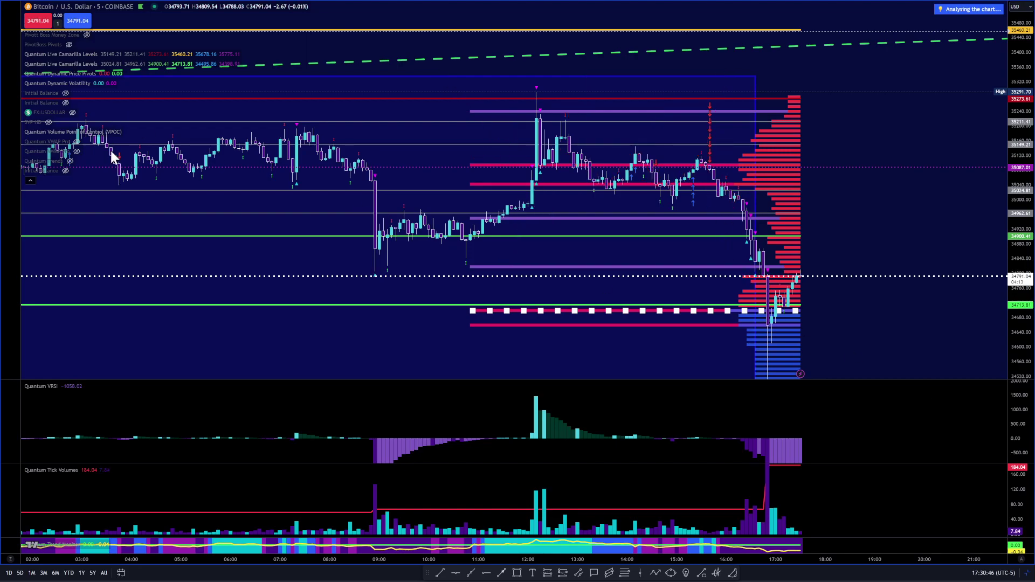
Step: Show both Quantum VWAP Pro indicators on the 5-minute chart and examine the candles around 15:40 against the white VWAP line
{"action": "left_click", "coordinate": [75, 152]}
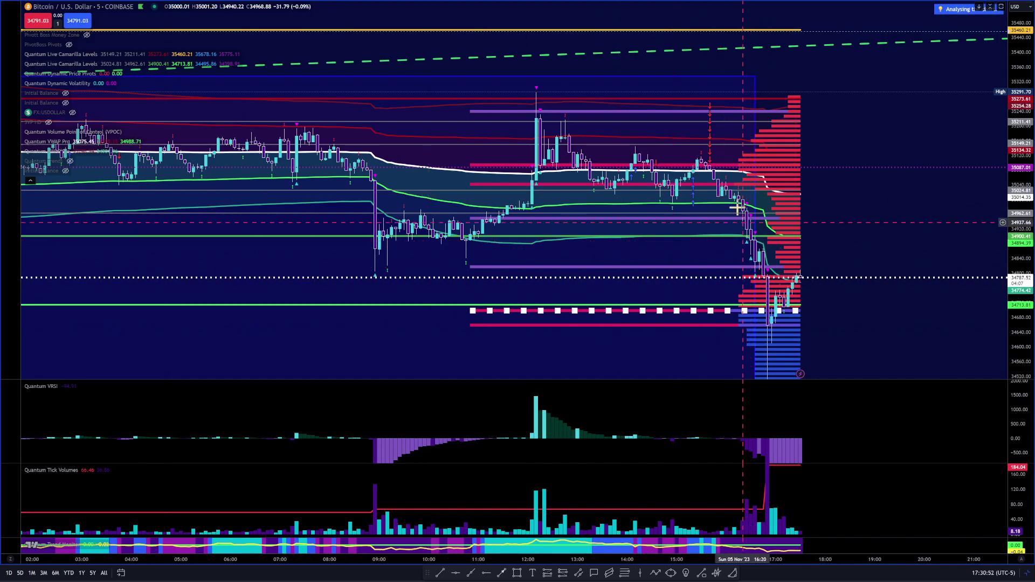
{"action": "left_click_drag", "start_coordinate": [1007, 237], "coordinate": [879, 192]}
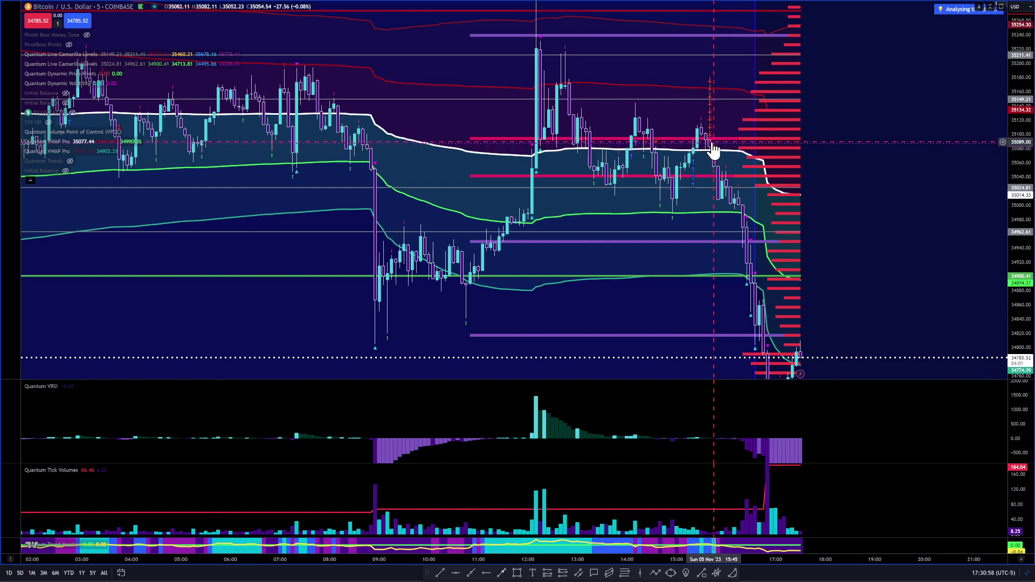
{"action": "scroll", "coordinate": [721, 225], "scroll_direction": "up", "scroll_amount": 5}
{"action": "left_click_drag", "start_coordinate": [396, 210], "coordinate": [817, 237]}
{"action": "scroll", "coordinate": [796, 230], "scroll_direction": "up", "scroll_amount": 2}
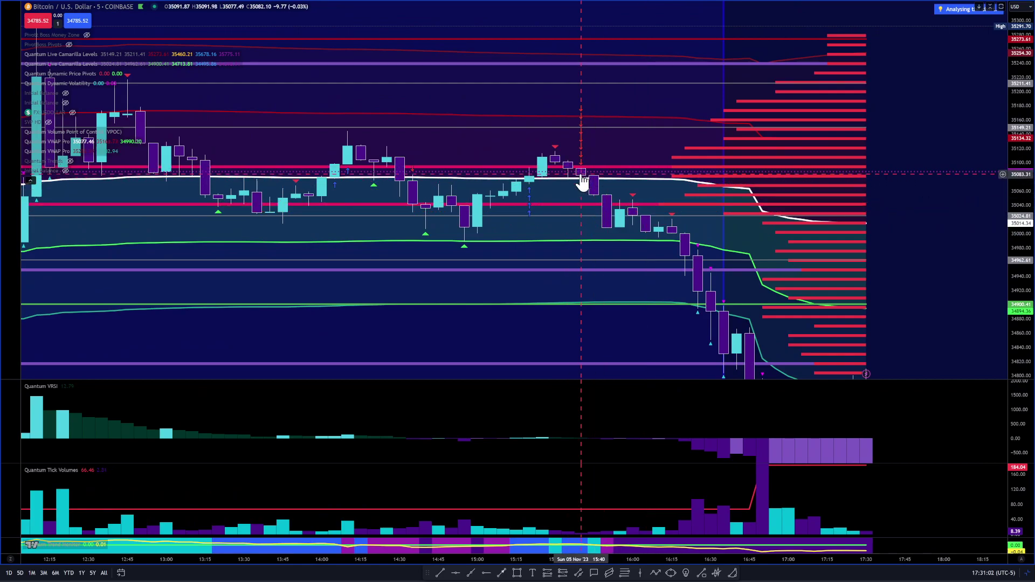
Step: Inspect the sell marker on the 15:40 candle and follow the price down from it
{"action": "left_click_drag", "start_coordinate": [653, 279], "coordinate": [542, 205]}
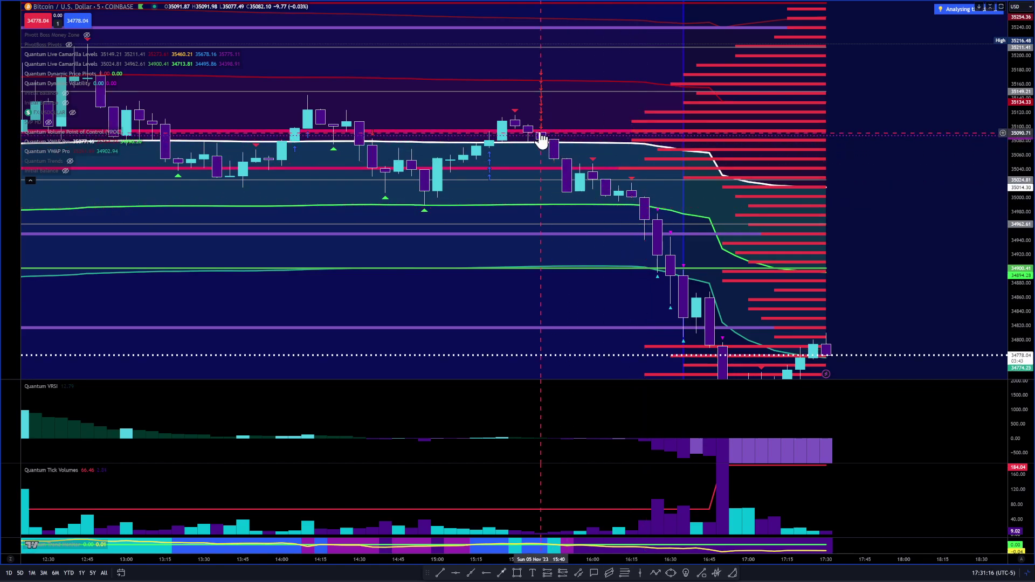
{"action": "mouse_move", "coordinate": [541, 124]}
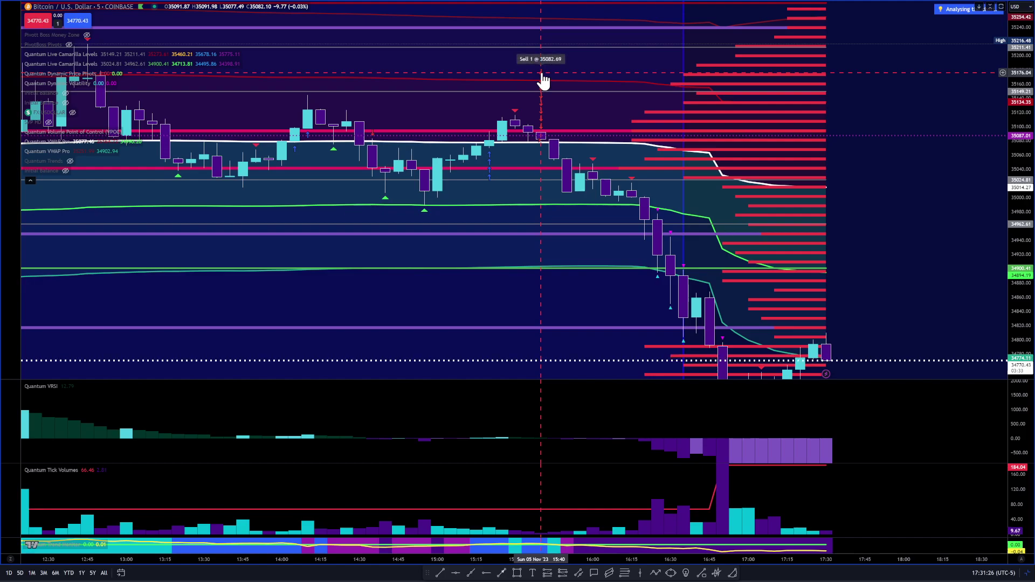
{"action": "left_click_drag", "start_coordinate": [629, 340], "coordinate": [495, 212]}
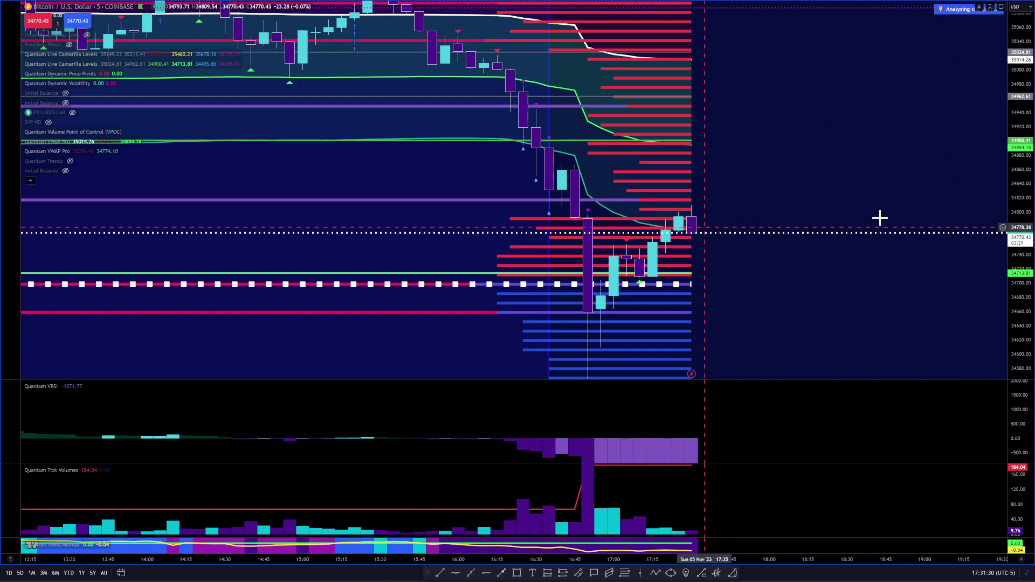
Step: Show the Pivot Boss Money Zone indicator, point temporary red arrows at its purple 34,858.35 level and the candles at the low, and clear them
{"action": "left_click_drag", "start_coordinate": [1012, 120], "coordinate": [1013, 138]}
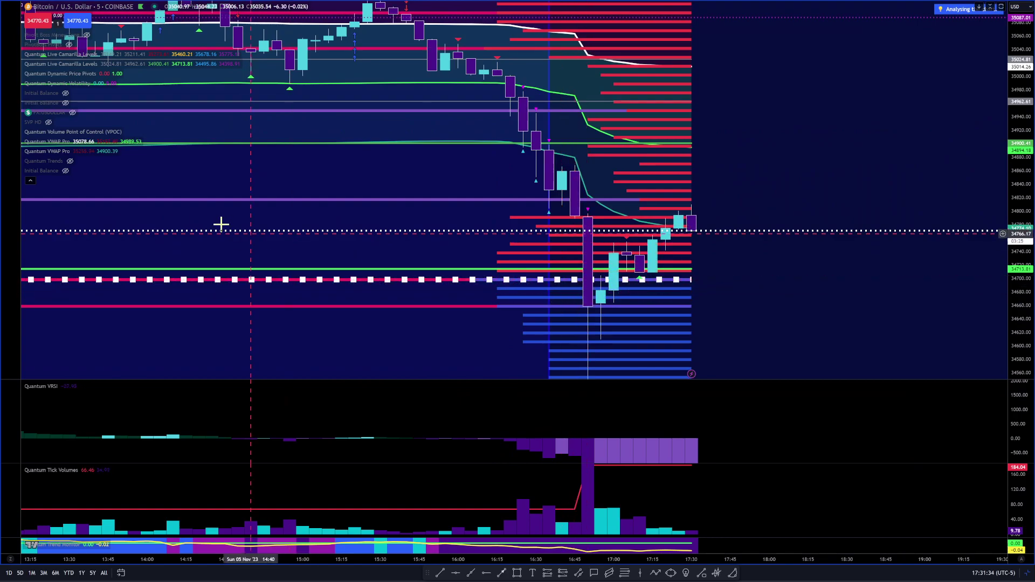
{"action": "mouse_move", "coordinate": [55, 42]}
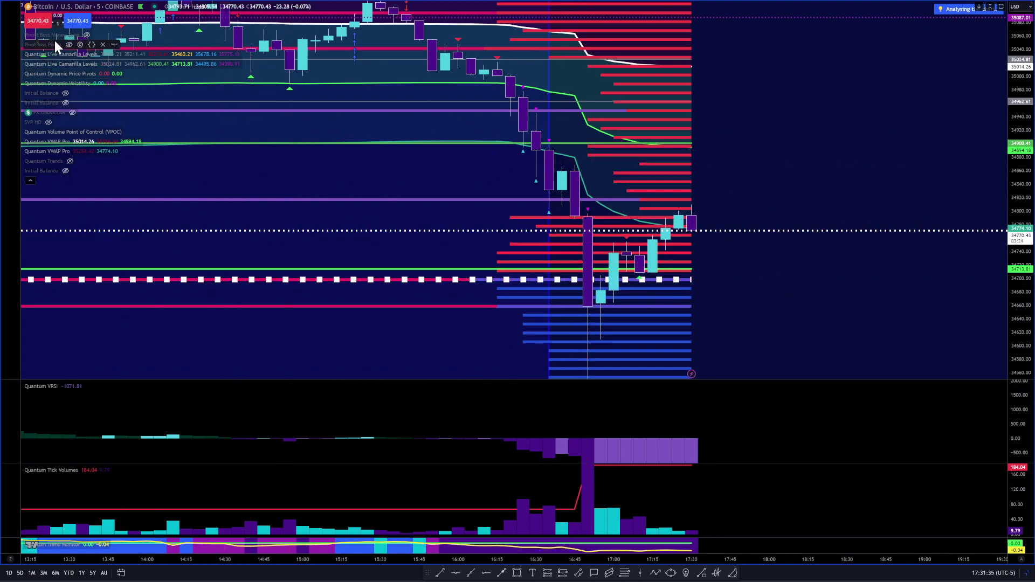
{"action": "left_click", "coordinate": [86, 34]}
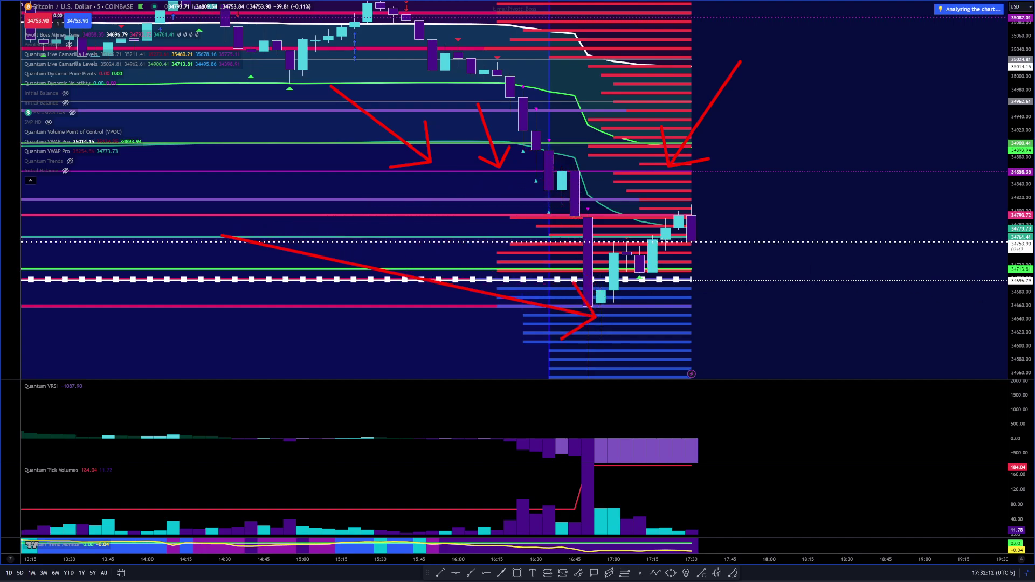
{"action": "key", "text": "Escape"}
Step: Examine the decline on the 5-minute chart from the 15:25–15:40 candles to the 34,500 low at 16:50
{"action": "left_click_drag", "start_coordinate": [735, 329], "coordinate": [656, 273]}
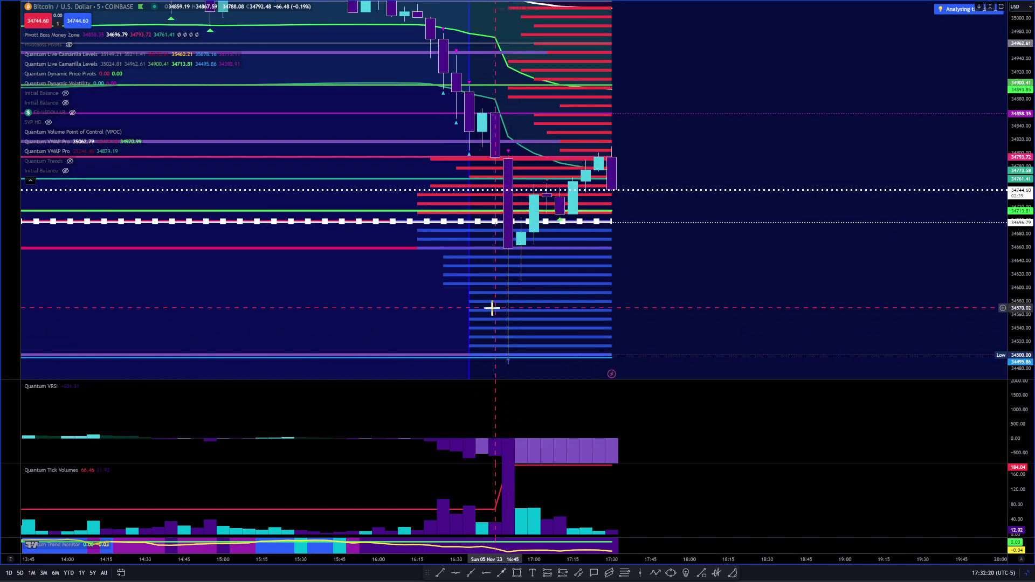
{"action": "left_click_drag", "start_coordinate": [1015, 135], "coordinate": [1016, 238]}
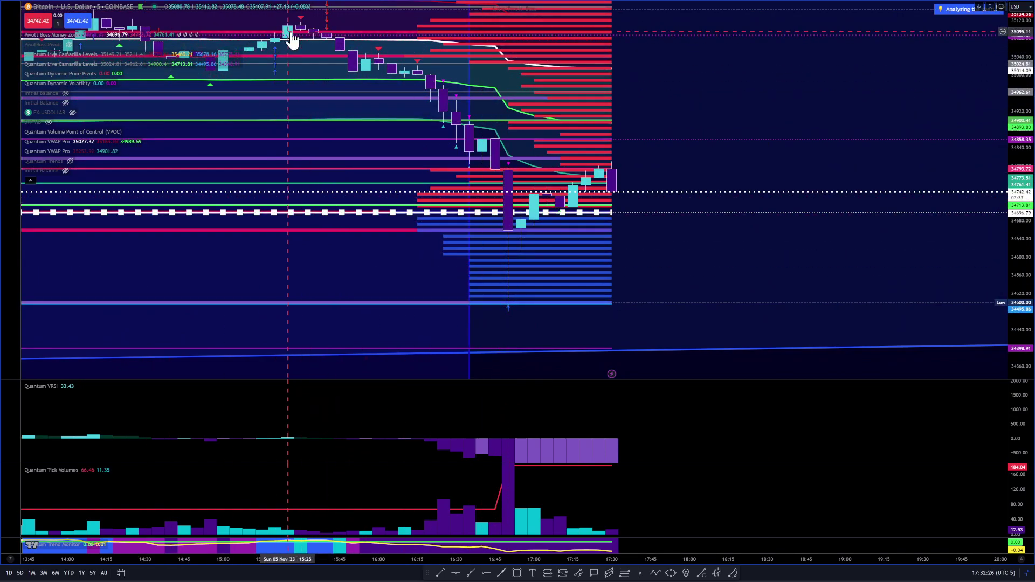
{"action": "left_click_drag", "start_coordinate": [321, 39], "coordinate": [372, 108]}
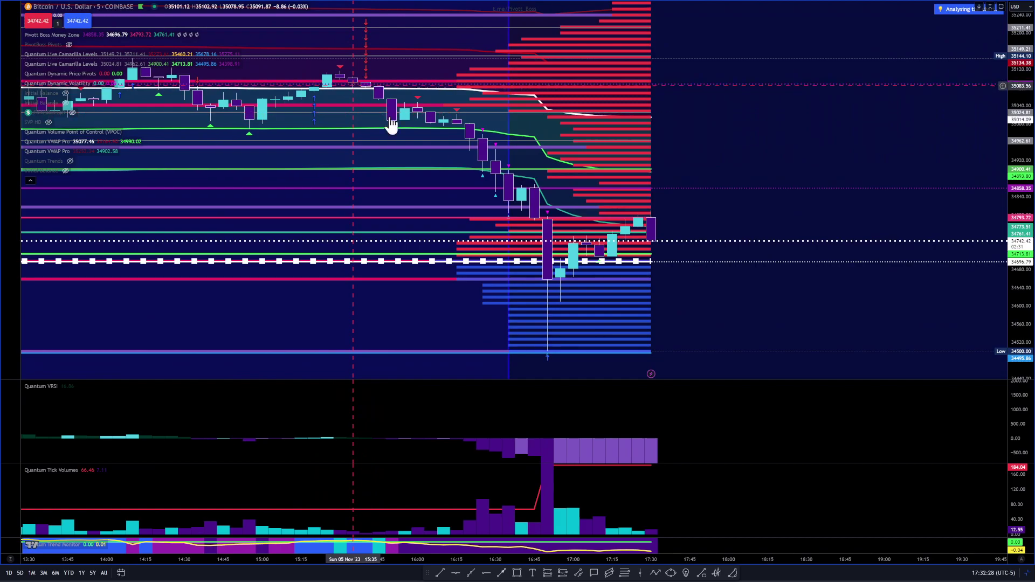
{"action": "left_click_drag", "start_coordinate": [572, 319], "coordinate": [521, 265]}
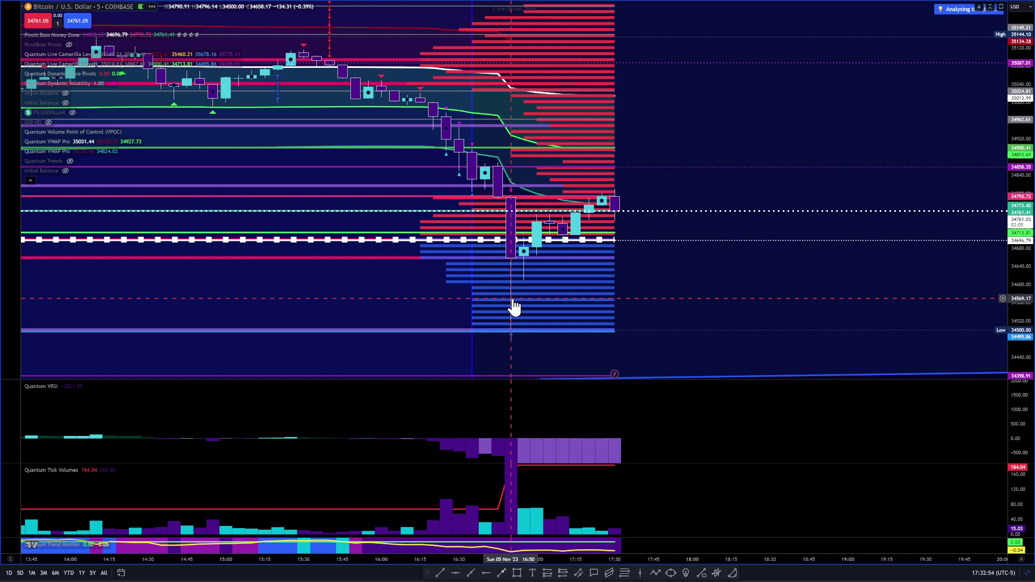
{"action": "mouse_move", "coordinate": [428, 3]}
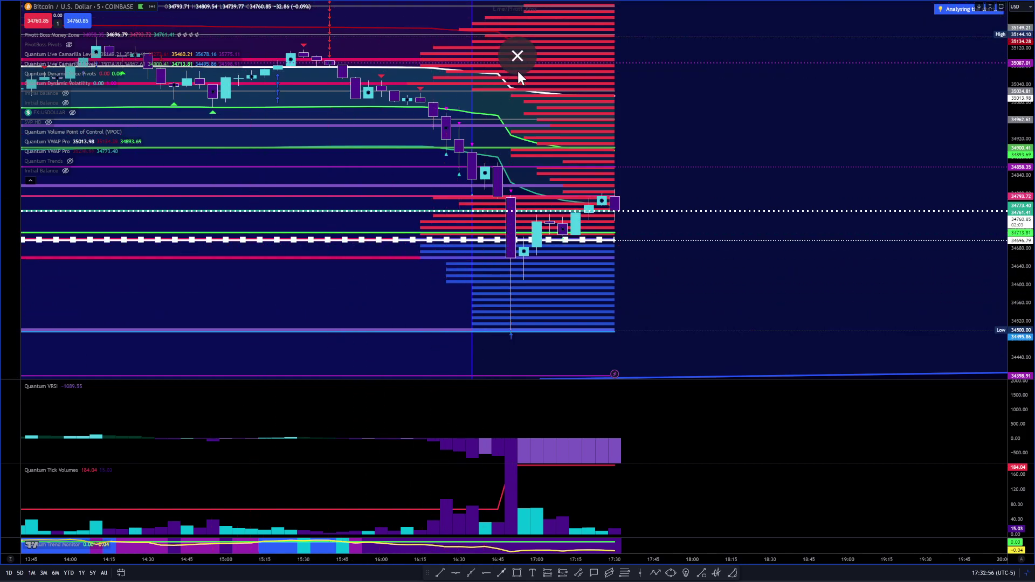
Step: Leave full screen, measure the price drop from the 15:40 candle to just above the 34,500 low, clear the measurement and restore full screen
{"action": "left_click", "coordinate": [522, 59]}
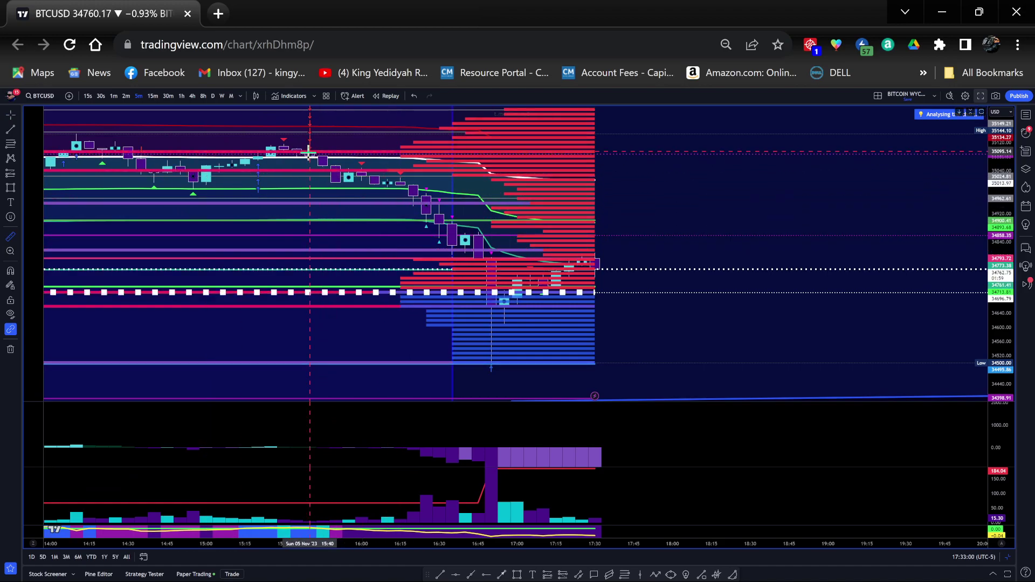
{"action": "left_click_drag", "start_coordinate": [310, 154], "coordinate": [335, 340]}
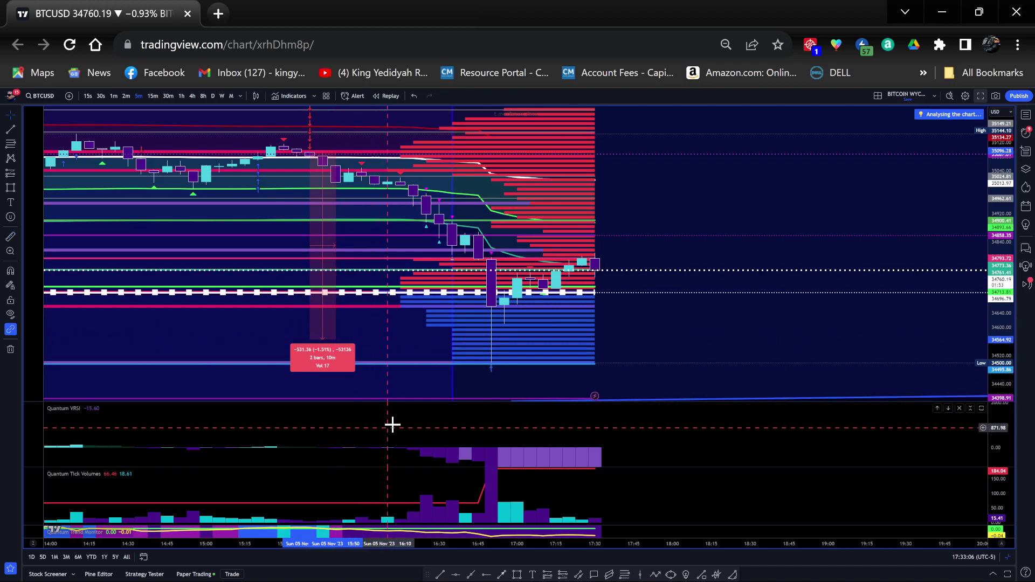
{"action": "left_click", "coordinate": [666, 342]}
{"action": "left_click_drag", "start_coordinate": [994, 323], "coordinate": [978, 203]}
{"action": "left_click", "coordinate": [979, 96]}
{"action": "left_click_drag", "start_coordinate": [775, 164], "coordinate": [822, 241]}
{"action": "left_click_drag", "start_coordinate": [1017, 99], "coordinate": [997, 264]}
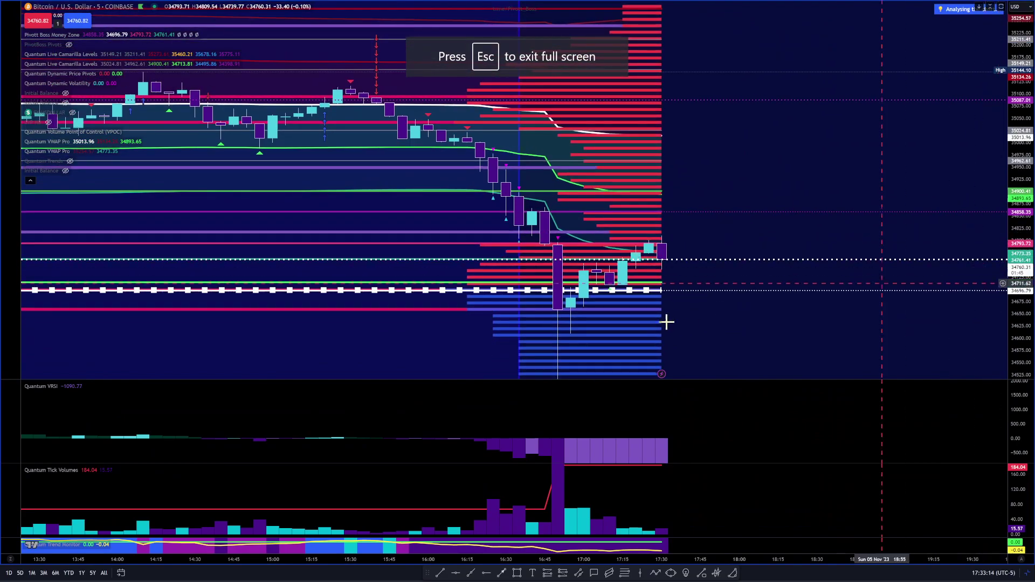
Step: Return to the four-chart layout and maximise the 1-hour Bitcoin chart, framing the whole blue rising channel and the phase boxes
{"action": "scroll", "coordinate": [654, 330], "scroll_direction": "down", "scroll_amount": 2}
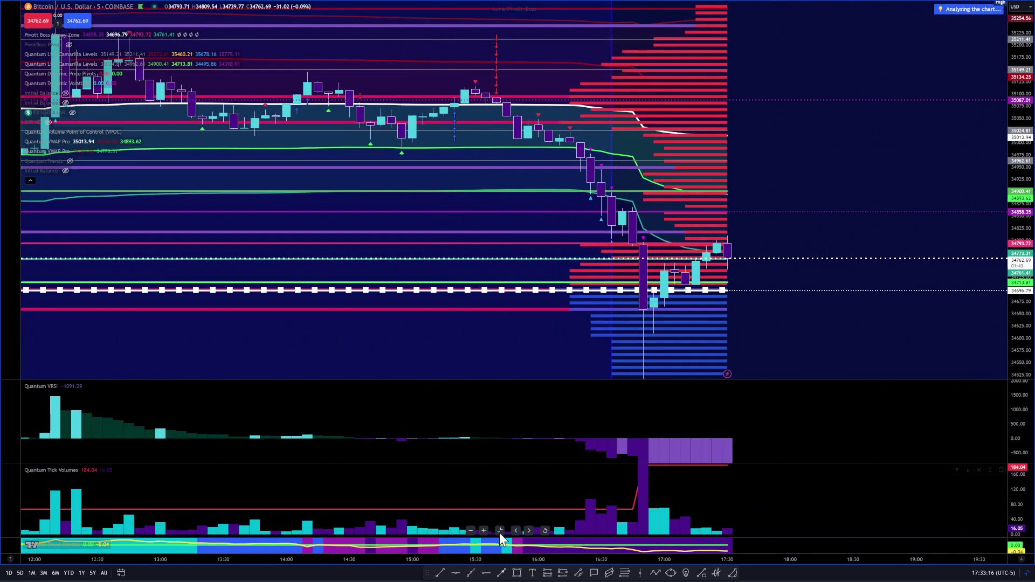
{"action": "left_click", "coordinate": [500, 532]}
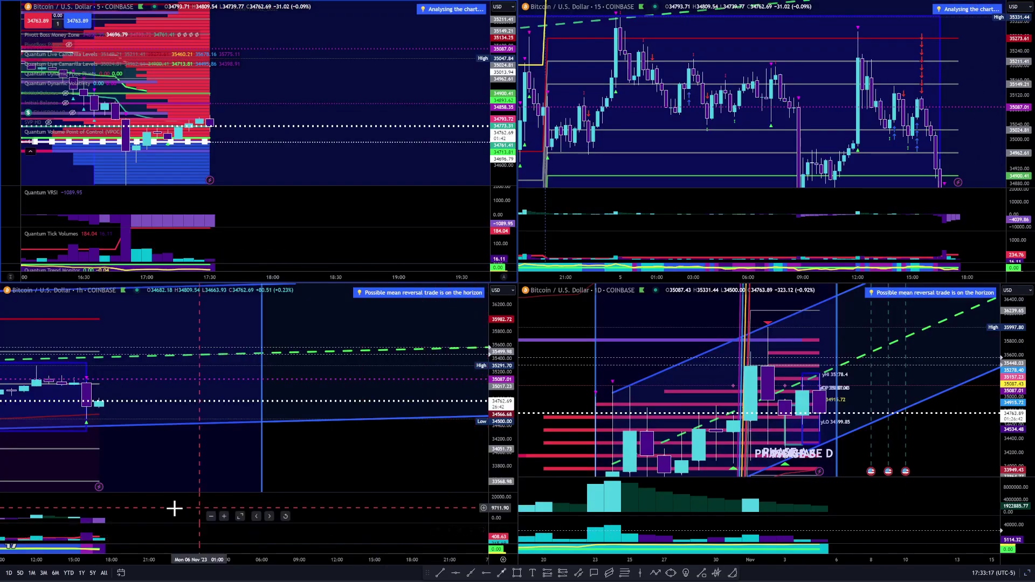
{"action": "left_click", "coordinate": [240, 516]}
{"action": "scroll", "coordinate": [756, 351], "scroll_direction": "down", "scroll_amount": 4}
{"action": "scroll", "coordinate": [701, 351], "scroll_direction": "down", "scroll_amount": 2}
{"action": "left_click_drag", "start_coordinate": [943, 356], "coordinate": [808, 278]}
{"action": "left_click_drag", "start_coordinate": [1017, 151], "coordinate": [1003, 332]}
{"action": "scroll", "coordinate": [661, 285], "scroll_direction": "down", "scroll_amount": 5}
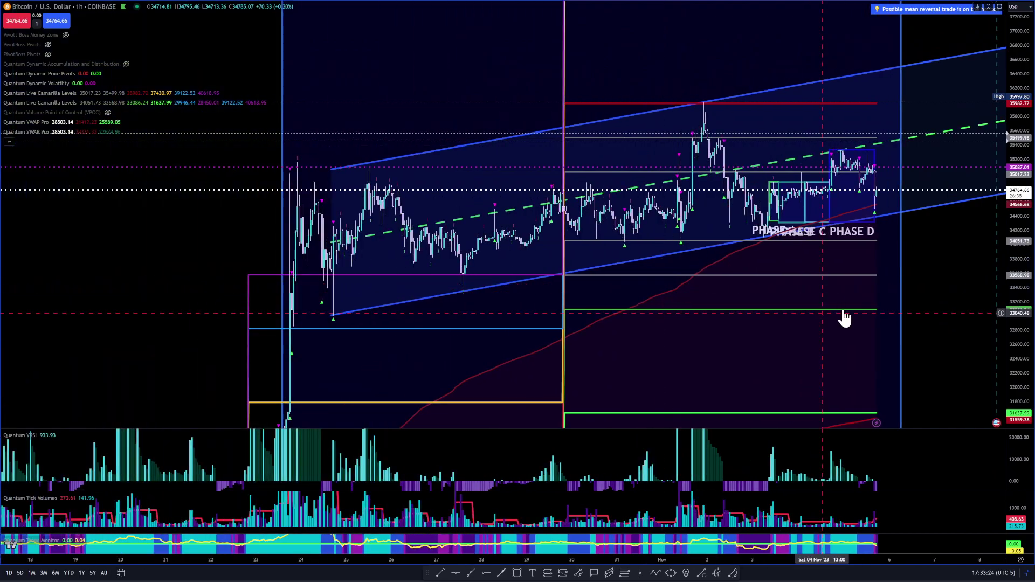
{"action": "scroll", "coordinate": [564, 312], "scroll_direction": "right", "scroll_amount": 3}
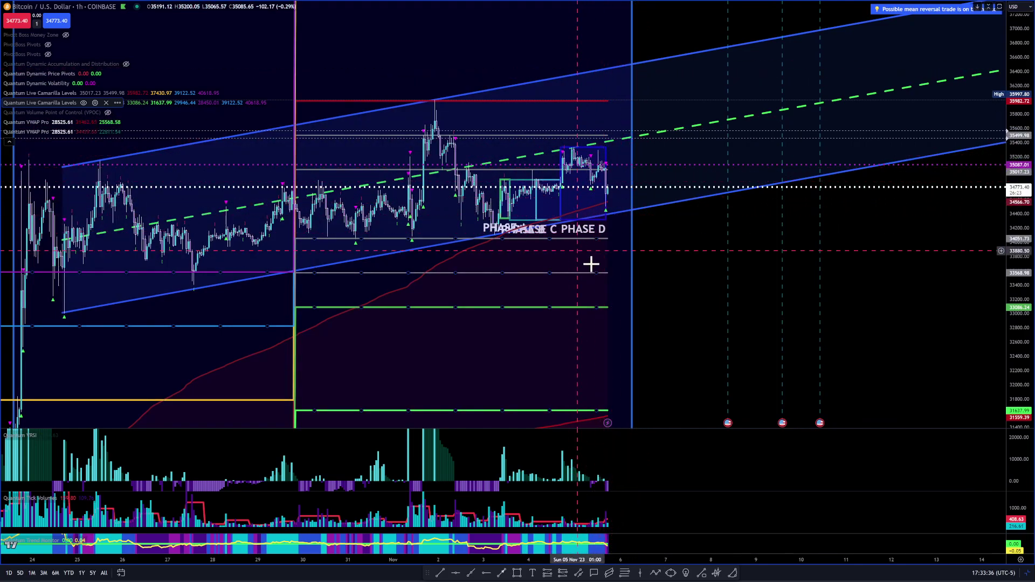
Step: Trace both channel boundaries with temporary red arrows and point more at the lower boundary under Phase D and down to the green 33,086.24 level
{"action": "left_click_drag", "start_coordinate": [606, 261], "coordinate": [675, 223]}
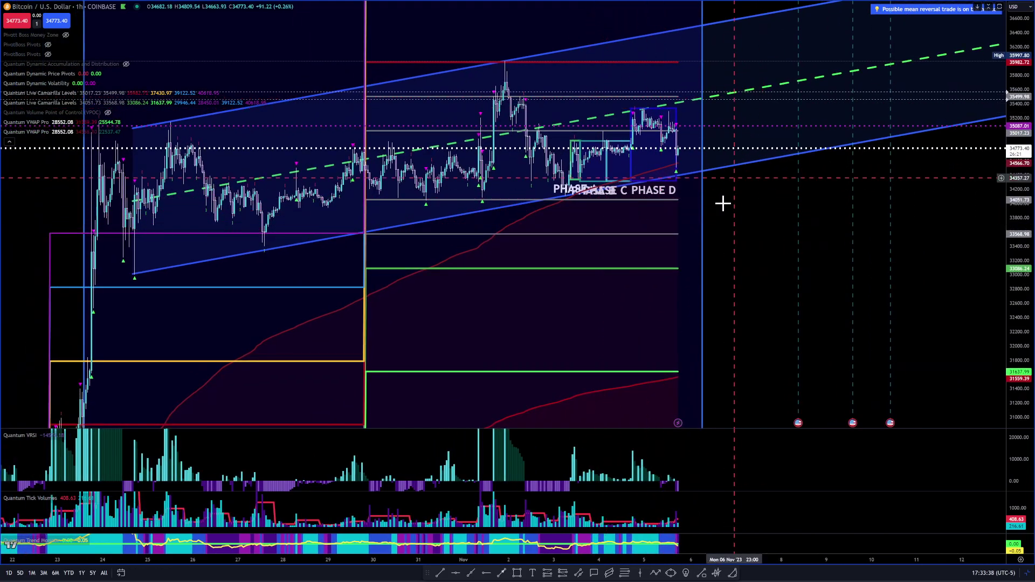
{"action": "left_click_drag", "start_coordinate": [758, 265], "coordinate": [741, 313]}
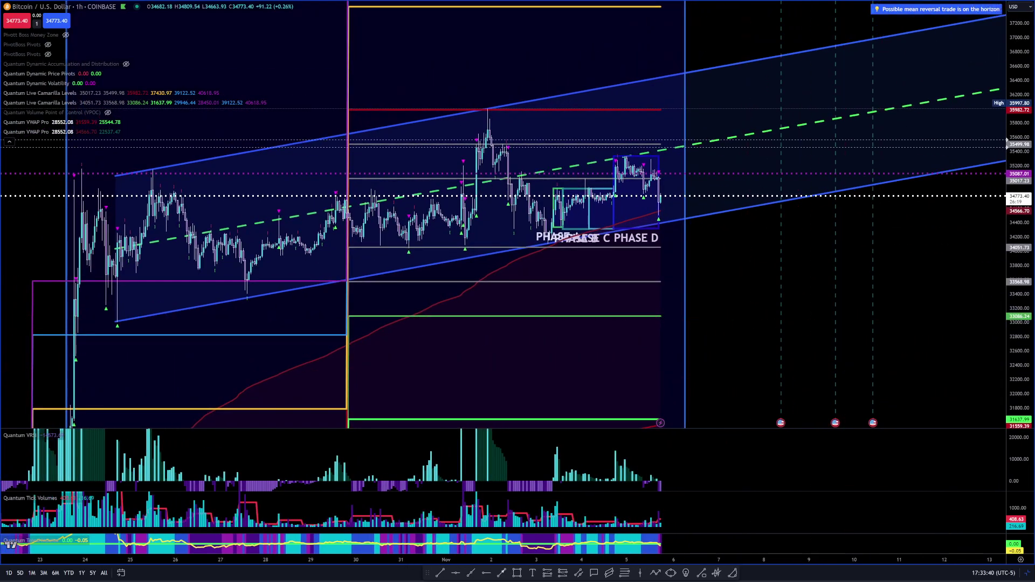
{"action": "mouse_move", "coordinate": [119, 319]}
{"action": "left_mouse_down"}
{"action": "mouse_move", "coordinate": [723, 303]}
{"action": "mouse_move", "coordinate": [741, 214]}
{"action": "left_mouse_up"}
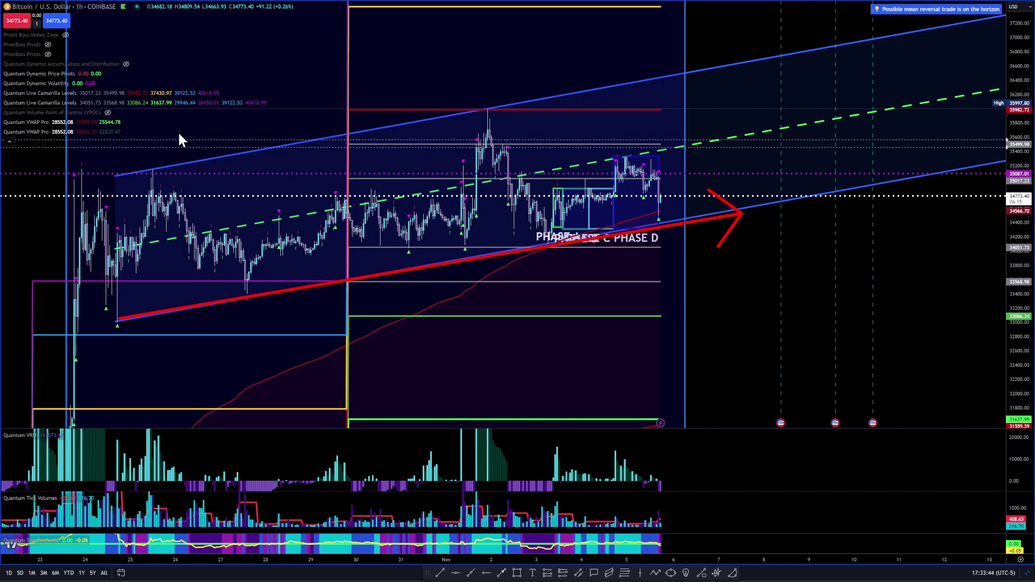
{"action": "mouse_move", "coordinate": [111, 178]}
{"action": "left_mouse_down"}
{"action": "mouse_move", "coordinate": [511, 125]}
{"action": "mouse_move", "coordinate": [689, 70]}
{"action": "left_mouse_up"}
{"action": "mouse_move", "coordinate": [584, 364]}
{"action": "left_mouse_down"}
{"action": "mouse_move", "coordinate": [594, 261]}
{"action": "mouse_move", "coordinate": [647, 227]}
{"action": "left_mouse_up"}
{"action": "left_click_drag", "start_coordinate": [646, 310], "coordinate": [675, 225]}
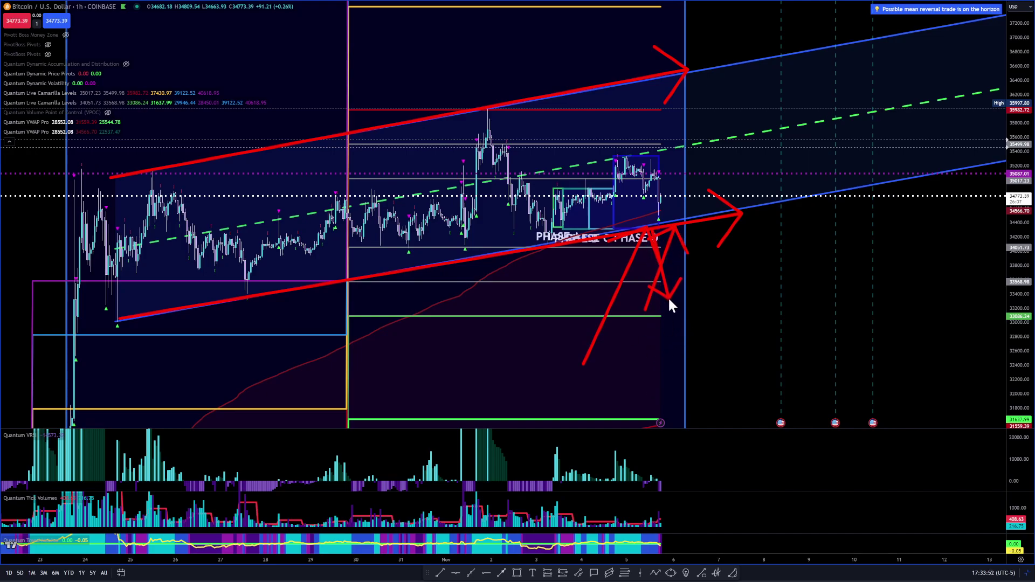
{"action": "left_click_drag", "start_coordinate": [671, 305], "coordinate": [676, 314]}
{"action": "left_click_drag", "start_coordinate": [677, 313], "coordinate": [651, 312]}
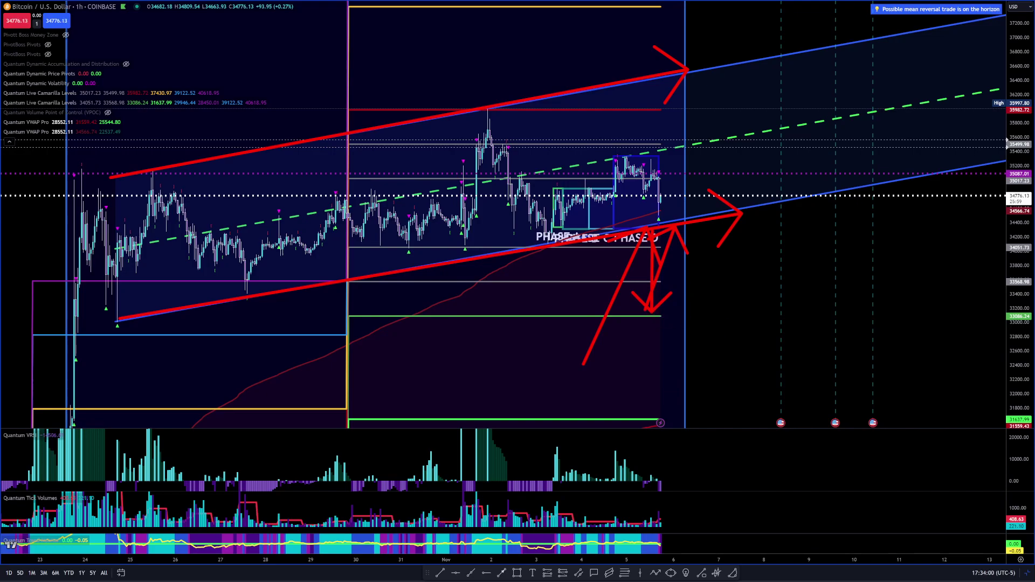
Step: Show the Pivot Boss Money Zone on the 1-hour chart, clear the arrows and point a new one at the white 33,652.56 level
{"action": "left_click", "coordinate": [65, 35]}
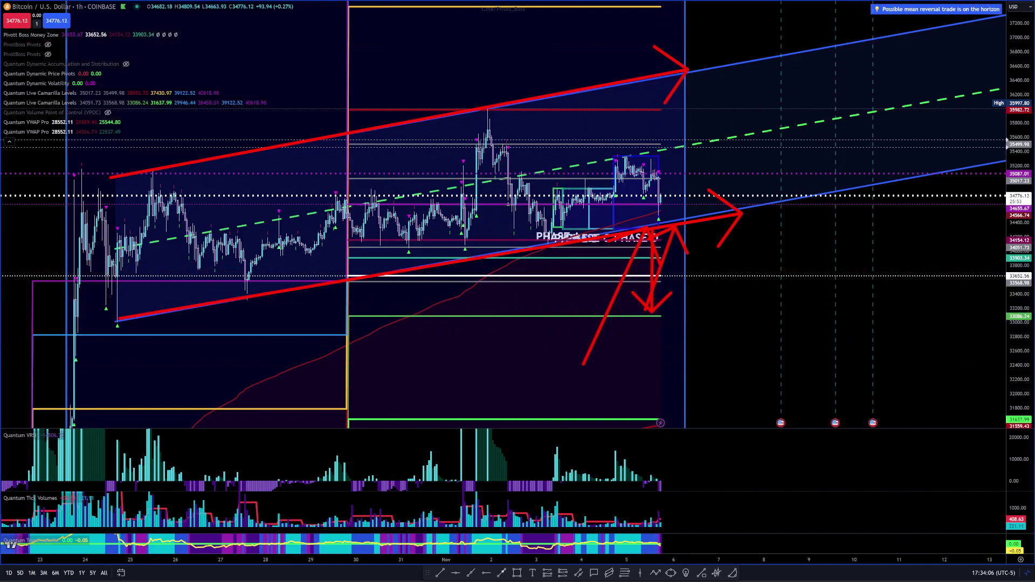
{"action": "key", "text": "Escape"}
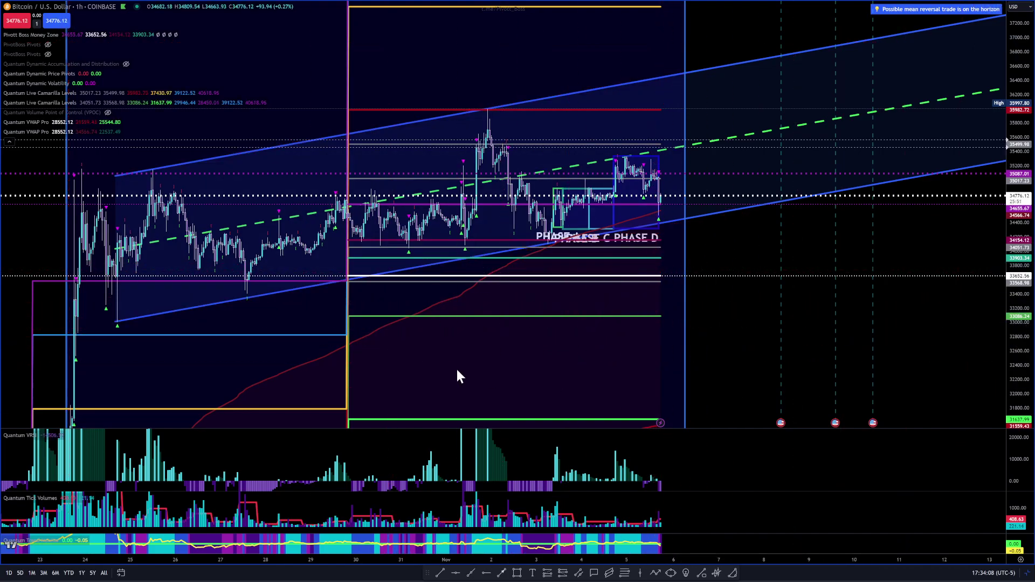
{"action": "left_click_drag", "start_coordinate": [477, 333], "coordinate": [635, 277]}
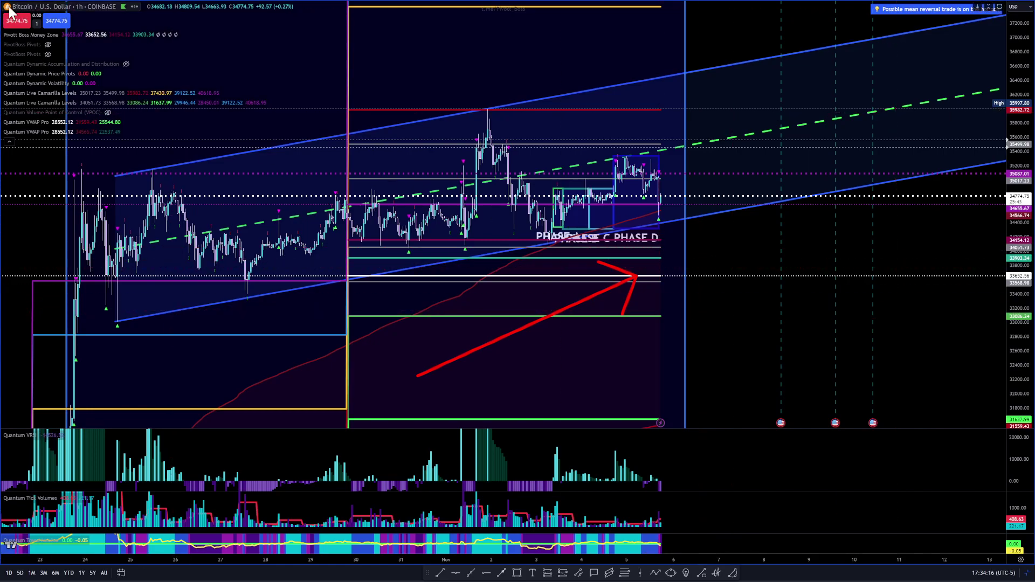
{"action": "left_click", "coordinate": [47, 44]}
{"action": "left_click", "coordinate": [57, 45]}
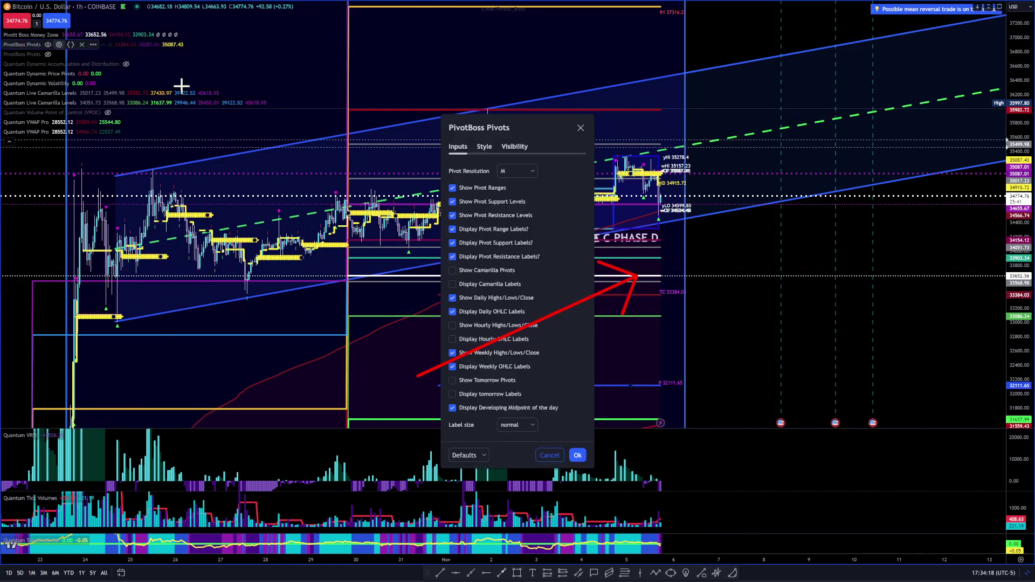
{"action": "left_click", "coordinate": [47, 44]}
Step: Show the second PivotBoss Pivots indicator, point a temporary arrow near its TC level, clear the arrows and point one at the P 33,194.2 level
{"action": "left_click", "coordinate": [47, 54]}
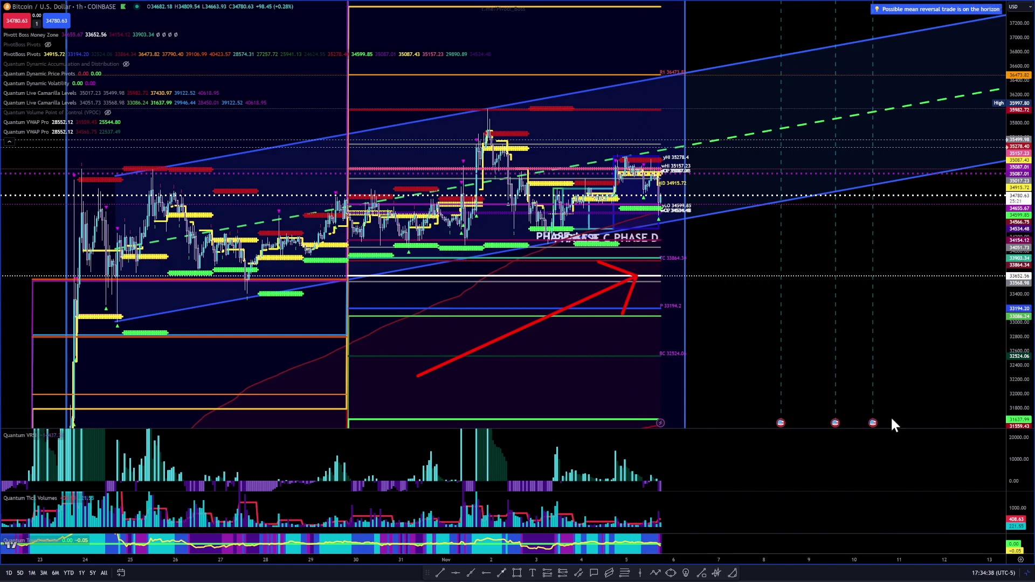
{"action": "left_click_drag", "start_coordinate": [569, 413], "coordinate": [627, 267]}
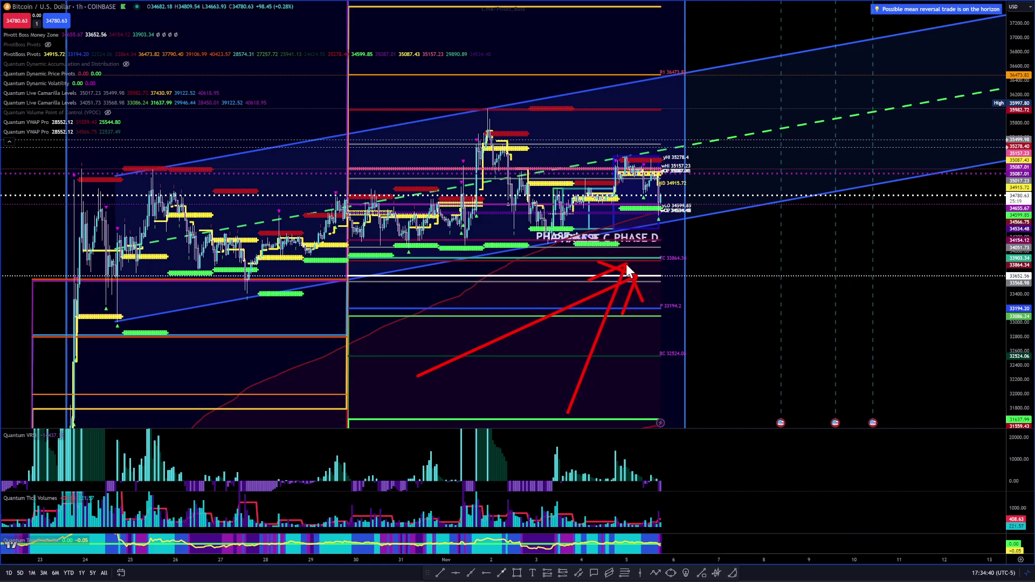
{"action": "key", "text": "Escape"}
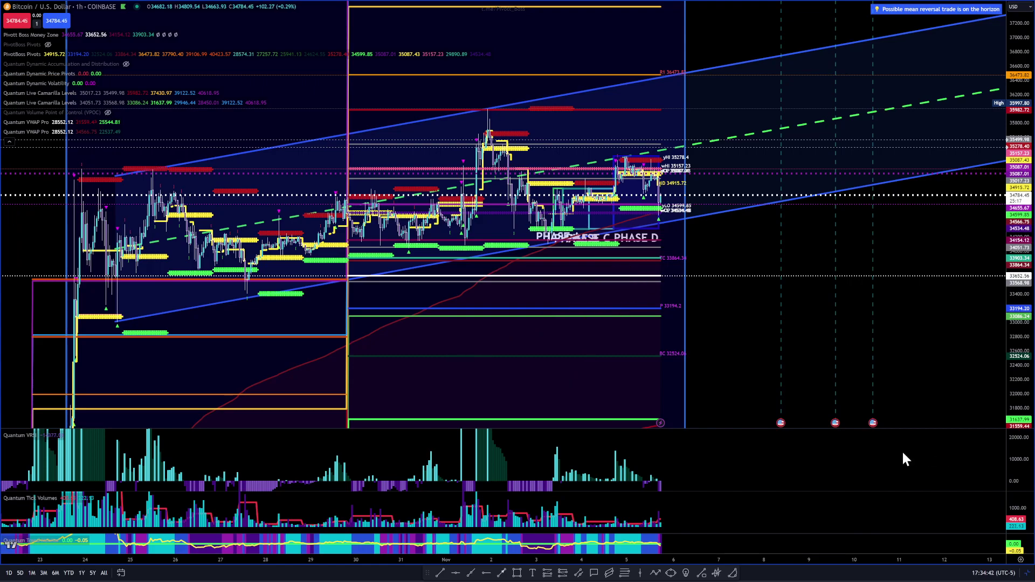
{"action": "left_click_drag", "start_coordinate": [724, 379], "coordinate": [661, 313]}
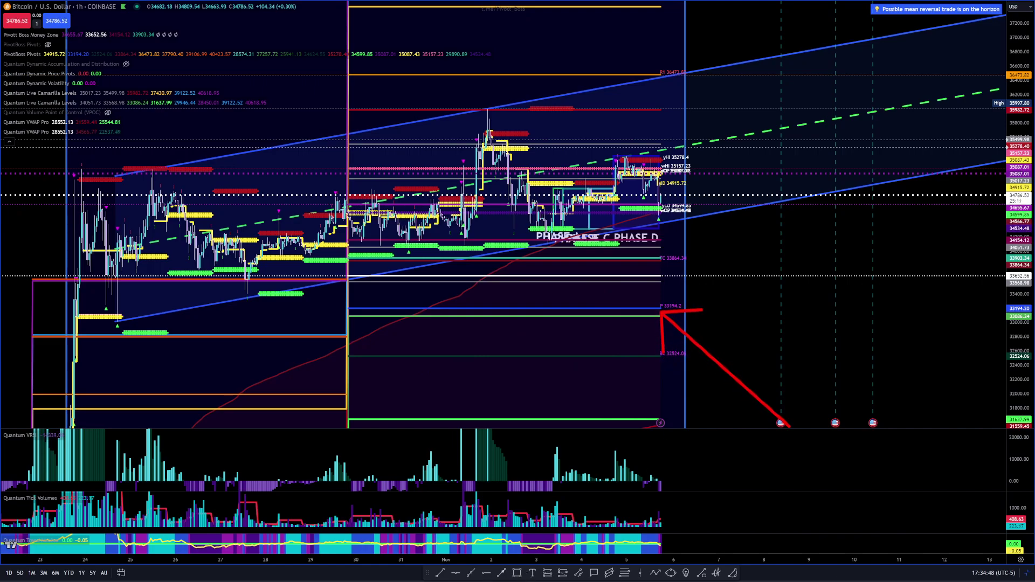
Step: Draw a rectangle around the 33,194.2 and 33,086.24 levels from 29 October to 9 November and apply the GOLDEN PIVOT ZONE template
{"action": "left_click", "coordinate": [517, 573]}
{"action": "mouse_move", "coordinate": [351, 303]}
{"action": "left_mouse_down"}
{"action": "mouse_move", "coordinate": [354, 323]}
{"action": "mouse_move", "coordinate": [733, 333]}
{"action": "mouse_move", "coordinate": [828, 331]}
{"action": "mouse_move", "coordinate": [828, 322]}
{"action": "left_mouse_up"}
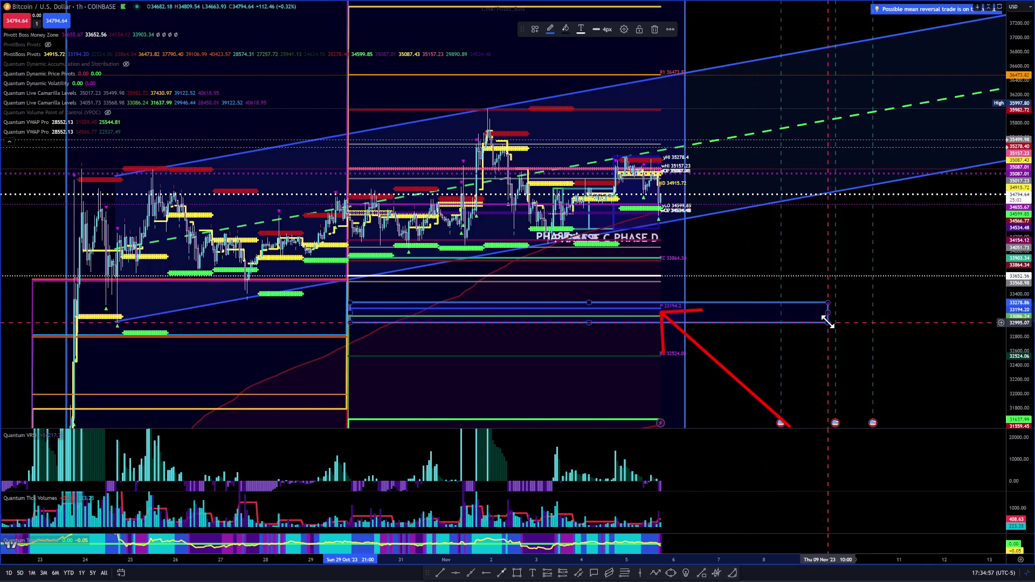
{"action": "left_click", "coordinate": [626, 28]}
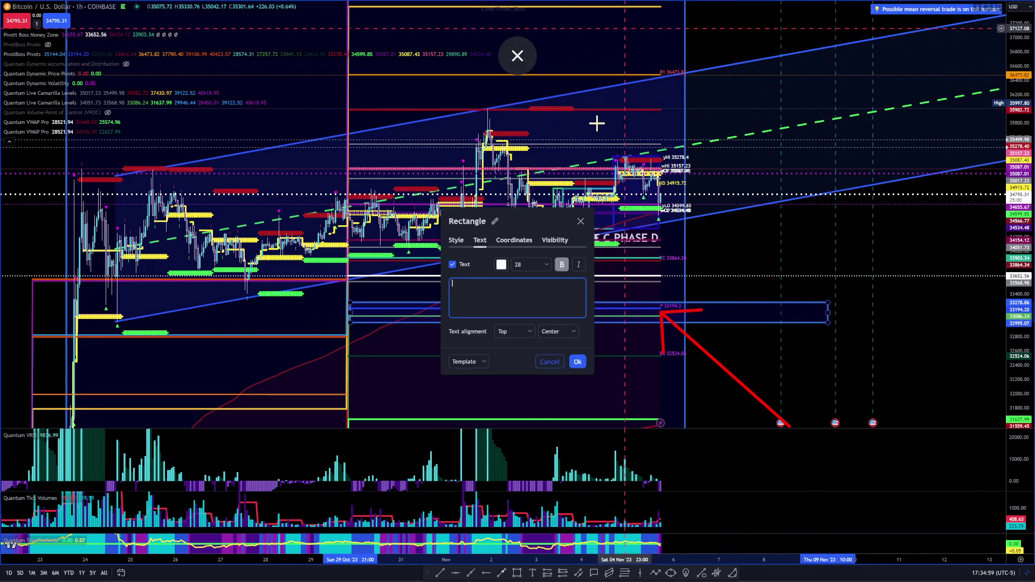
{"action": "left_click", "coordinate": [485, 363]}
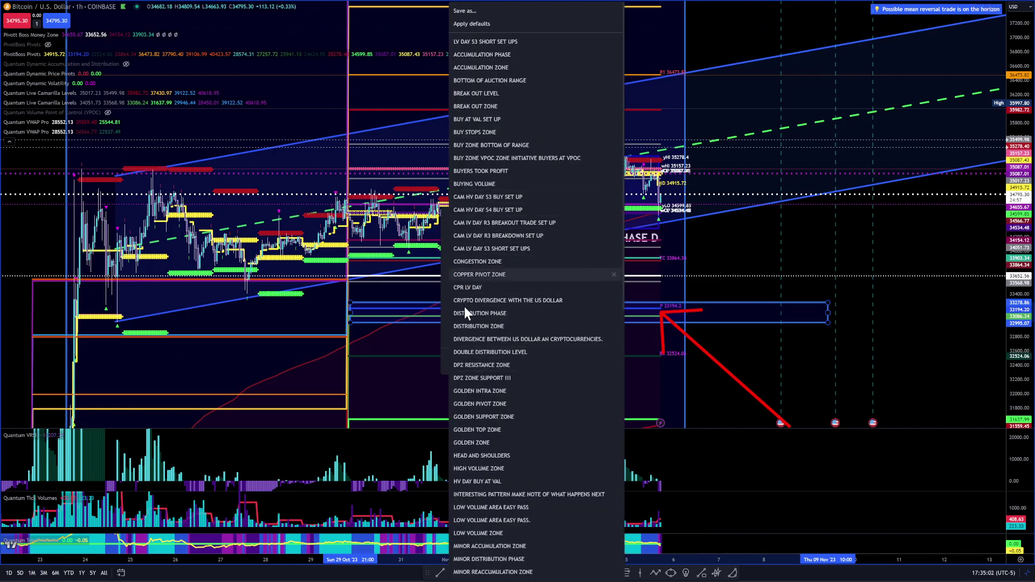
{"action": "left_click", "coordinate": [479, 407]}
{"action": "left_click", "coordinate": [581, 363]}
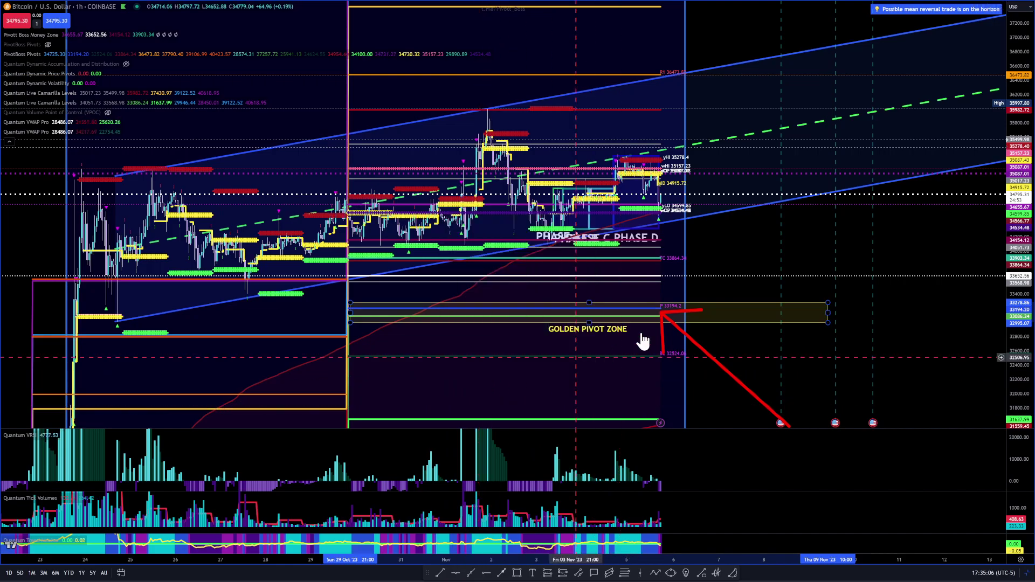
Step: Point red arrows at the TC level near 33,864 and at the BC 32,524.06 level on the 1-hour chart
{"action": "left_click_drag", "start_coordinate": [737, 256], "coordinate": [714, 261]}
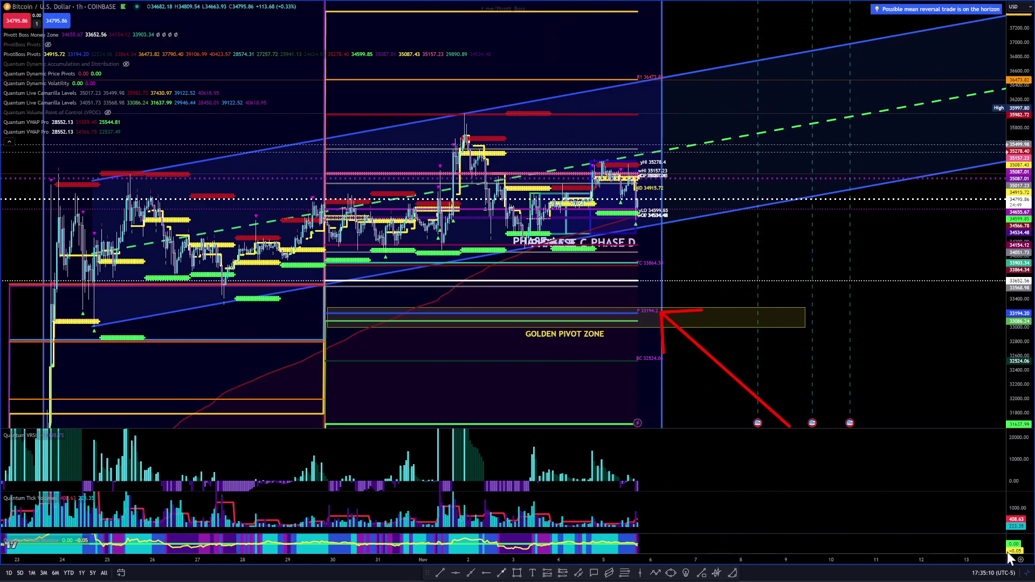
{"action": "mouse_move", "coordinate": [813, 206]}
{"action": "left_mouse_down"}
{"action": "mouse_move", "coordinate": [701, 225]}
{"action": "mouse_move", "coordinate": [634, 260]}
{"action": "mouse_move", "coordinate": [662, 262]}
{"action": "left_mouse_up"}
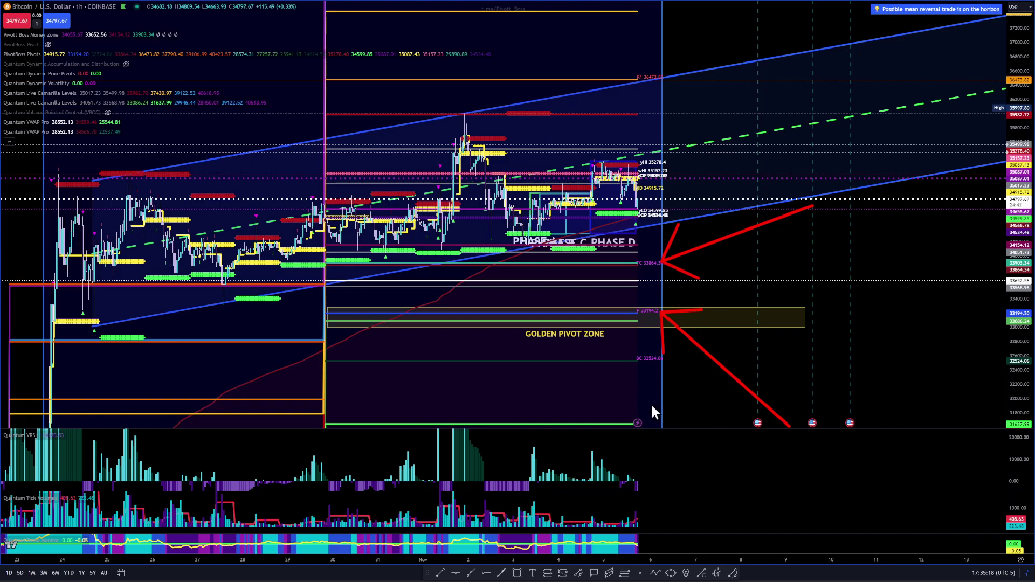
{"action": "mouse_move", "coordinate": [709, 427]}
{"action": "left_mouse_down"}
{"action": "mouse_move", "coordinate": [633, 380]}
{"action": "mouse_move", "coordinate": [629, 365]}
{"action": "left_mouse_up"}
Step: Sketch a zigzag of red arrows from below the Phase labels down into the GOLDEN PIVOT ZONE, with short bounces between the drops
{"action": "left_click_drag", "start_coordinate": [576, 245], "coordinate": [577, 331]}
{"action": "left_click_drag", "start_coordinate": [577, 331], "coordinate": [596, 306]}
{"action": "left_click_drag", "start_coordinate": [597, 229], "coordinate": [623, 321]}
{"action": "left_click_drag", "start_coordinate": [594, 306], "coordinate": [622, 320]}
{"action": "left_click_drag", "start_coordinate": [623, 320], "coordinate": [637, 294]}
{"action": "left_click_drag", "start_coordinate": [636, 247], "coordinate": [638, 311]}
{"action": "left_click_drag", "start_coordinate": [657, 293], "coordinate": [638, 312]}
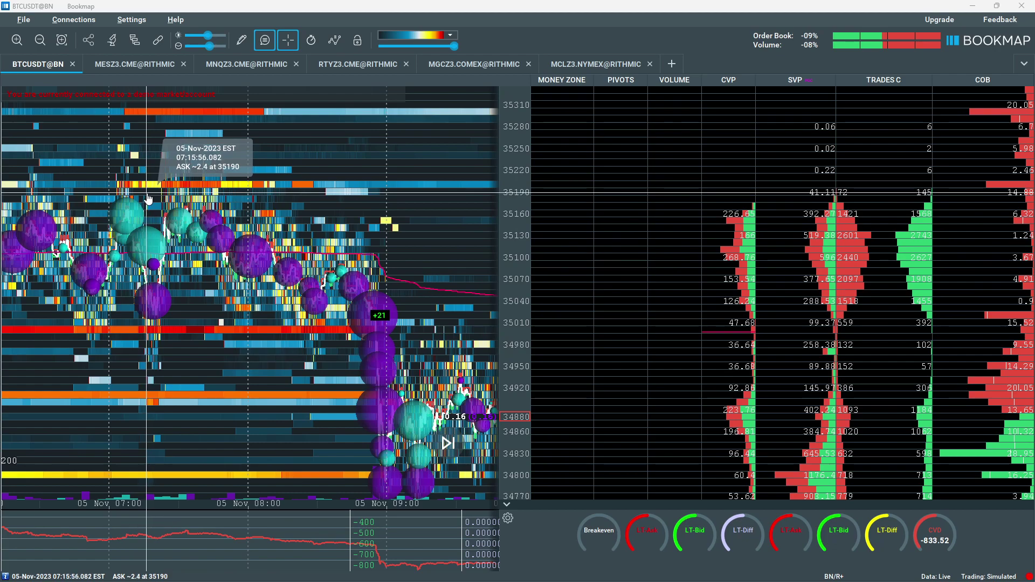
Step: Switch to Bookmap and examine the BTCUSDT@BN order-flow heatmap for 5 November, moving through the sell-off to the live price
{"action": "left_click_drag", "start_coordinate": [149, 199], "coordinate": [349, 157]}
{"action": "left_click_drag", "start_coordinate": [440, 183], "coordinate": [313, 276]}
{"action": "left_click_drag", "start_coordinate": [526, 276], "coordinate": [525, 367]}
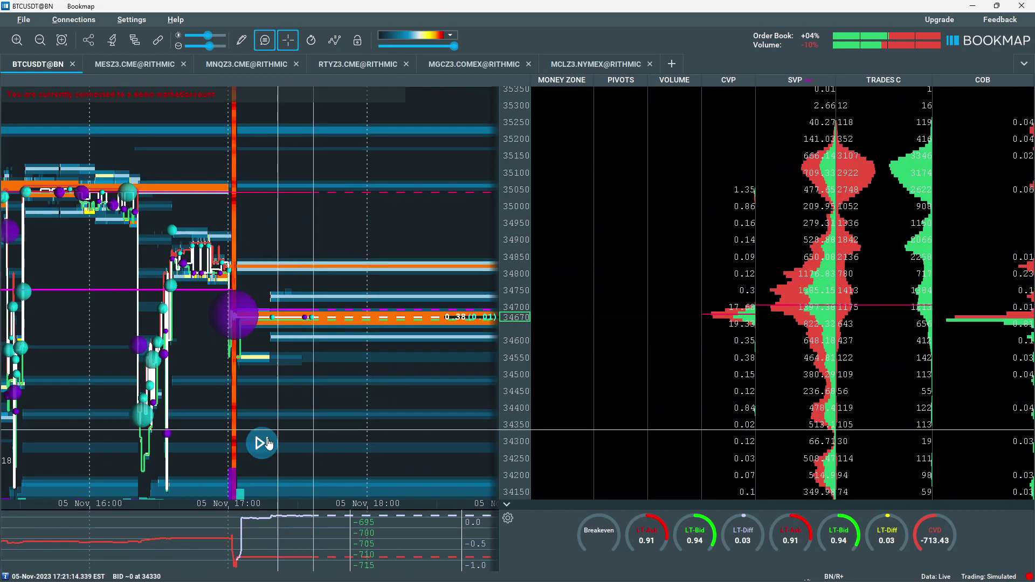
{"action": "left_click", "coordinate": [269, 443]}
{"action": "scroll", "coordinate": [317, 416], "scroll_direction": "up", "scroll_amount": 3}
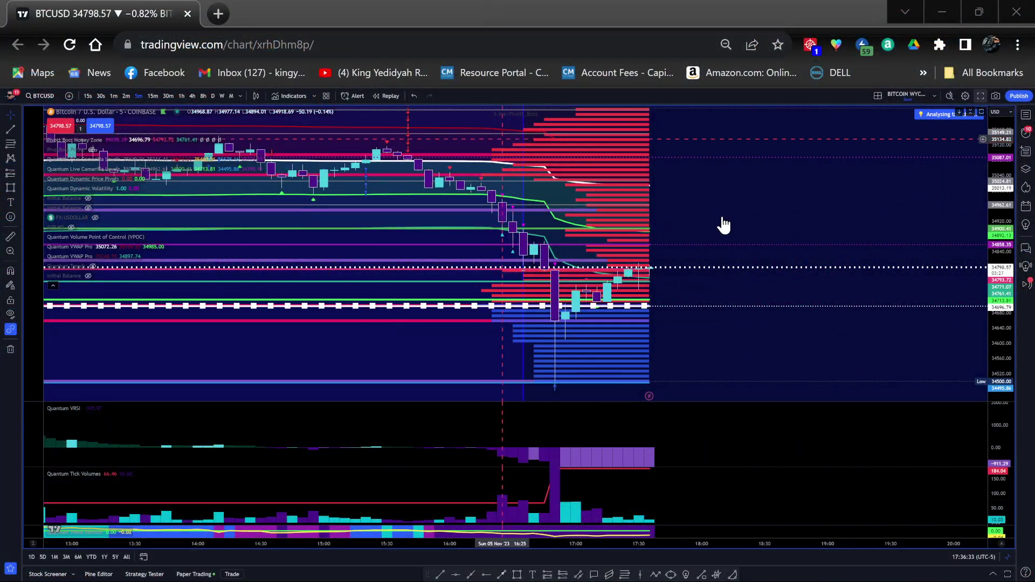
Step: Switch to TradingView, show the 5-minute BTCUSD chart full screen and examine the sell-off and the levels beneath it
{"action": "left_click", "coordinate": [980, 95]}
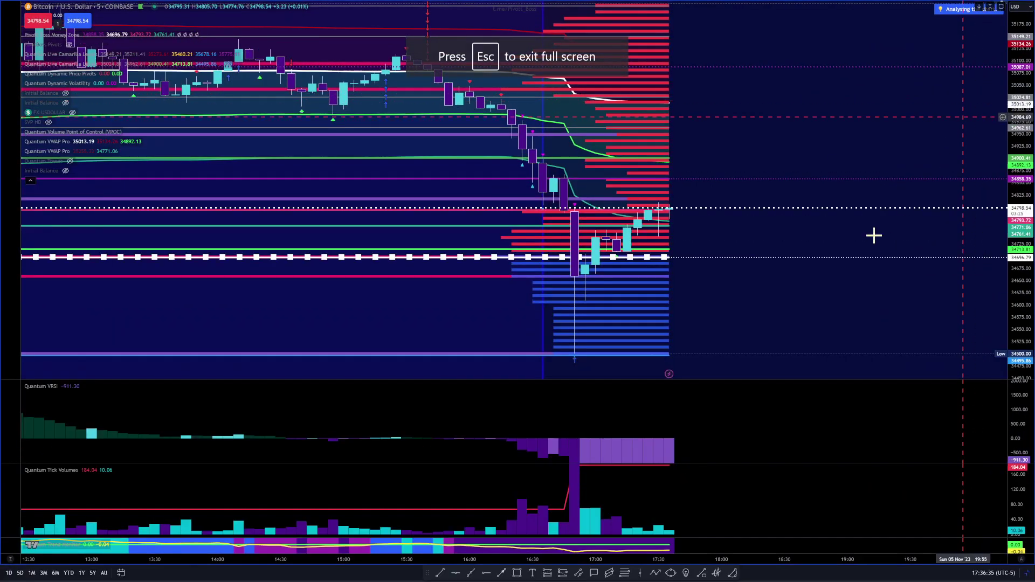
{"action": "scroll", "coordinate": [815, 330], "scroll_direction": "down", "scroll_amount": 5}
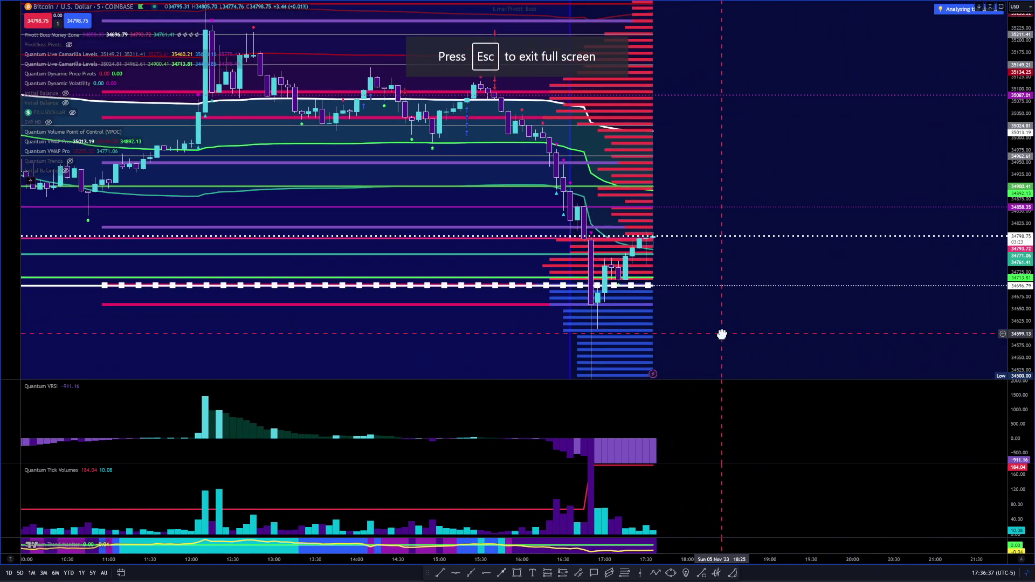
{"action": "left_click_drag", "start_coordinate": [712, 291], "coordinate": [711, 249]}
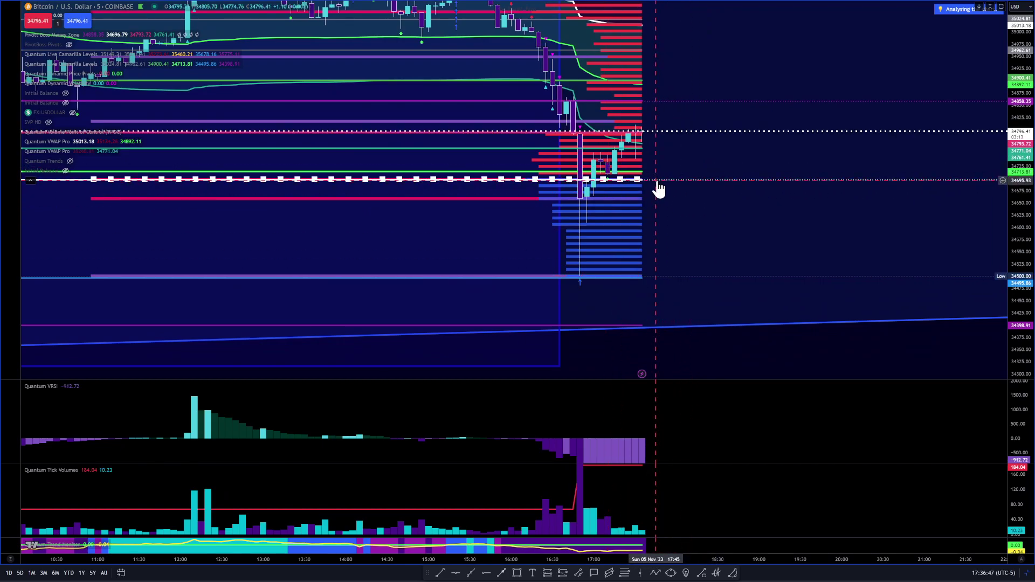
{"action": "left_click_drag", "start_coordinate": [716, 150], "coordinate": [658, 245]}
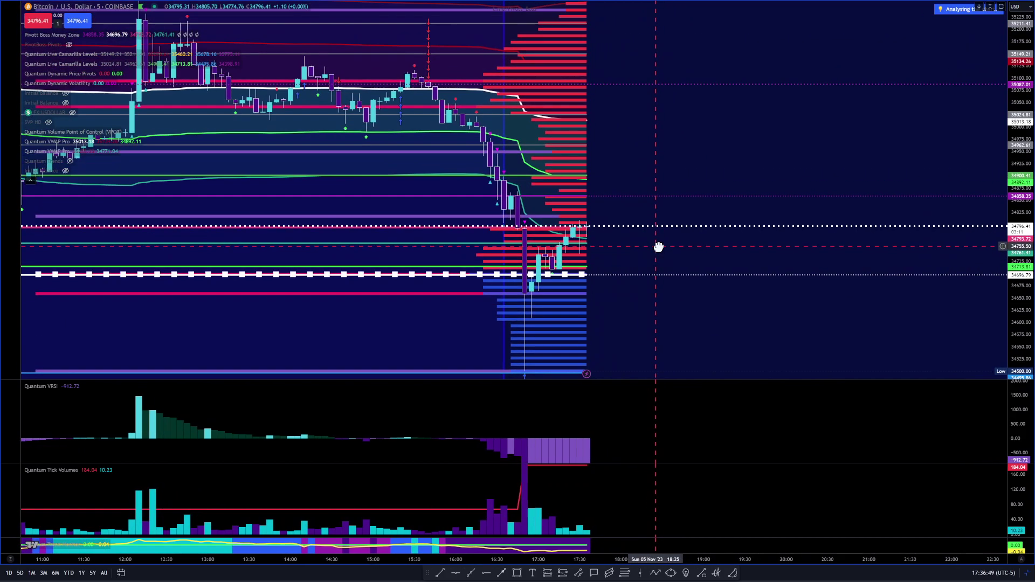